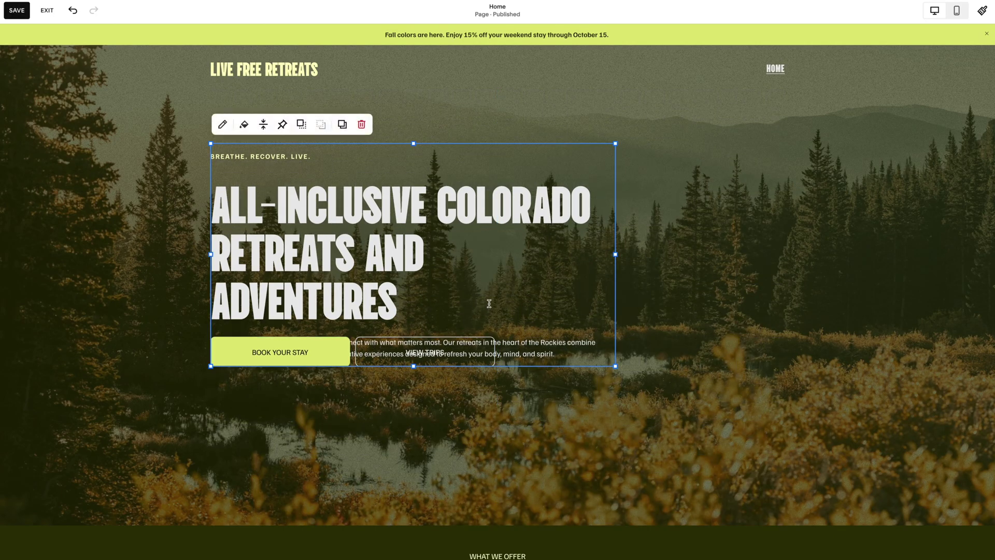
- Widen the hero text block and exit the page editor, discarding the unsaved changes
{"action": "left_click_drag", "start_coordinate": [615, 254], "coordinate": [712, 236]}
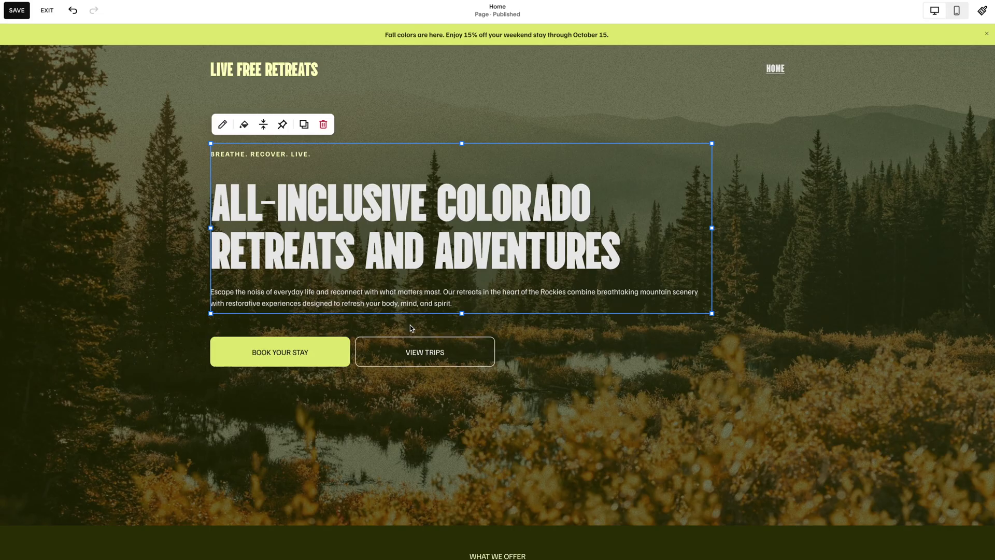
{"action": "mouse_move", "coordinate": [104, 83]}
{"action": "left_click", "coordinate": [47, 11]}
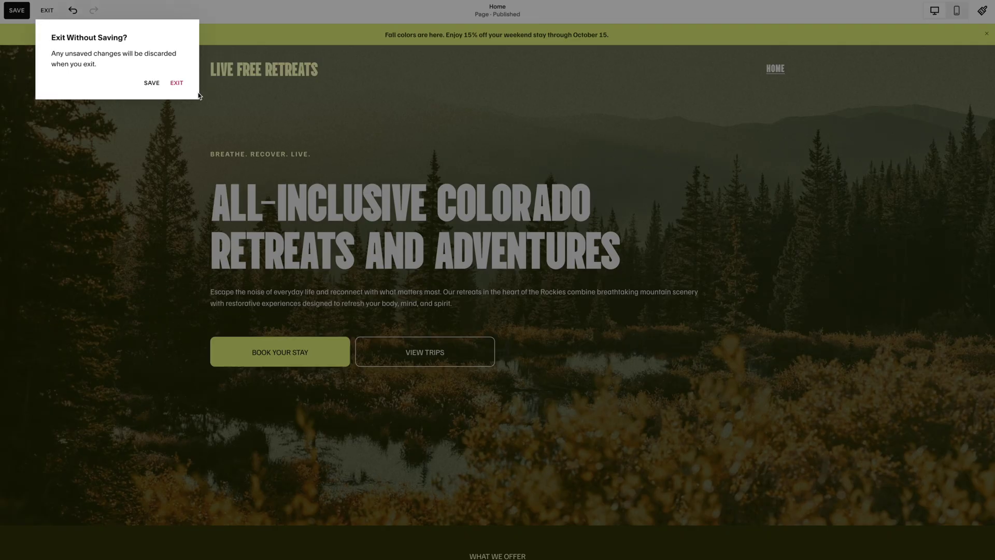
{"action": "left_click", "coordinate": [174, 83]}
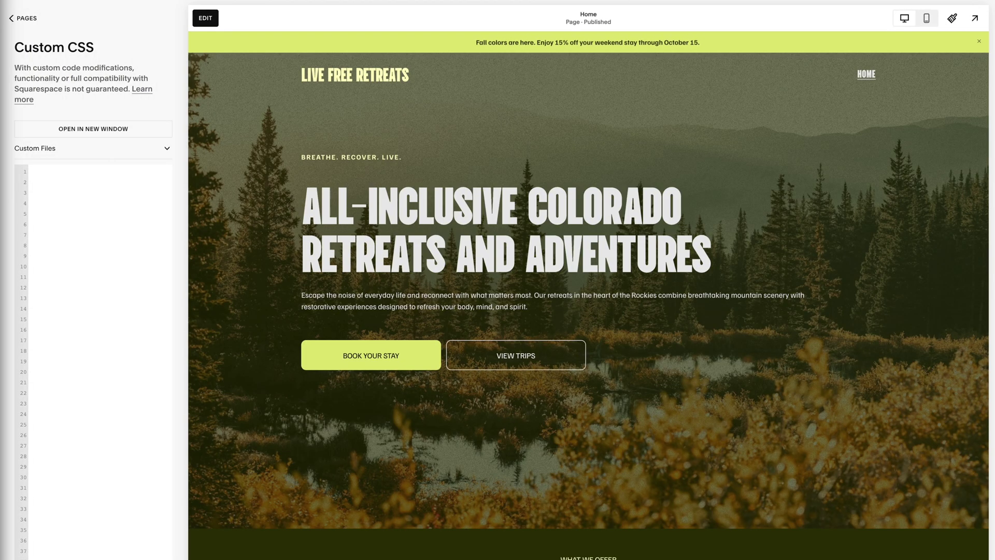
- Add a custom CSS rule that applies text-wrap: balance to h1 and p, and check it at a different preview width
{"action": "left_click", "coordinate": [48, 171]}
{"action": "type", "text": "h1, p {   text-wrap: balance; }"}
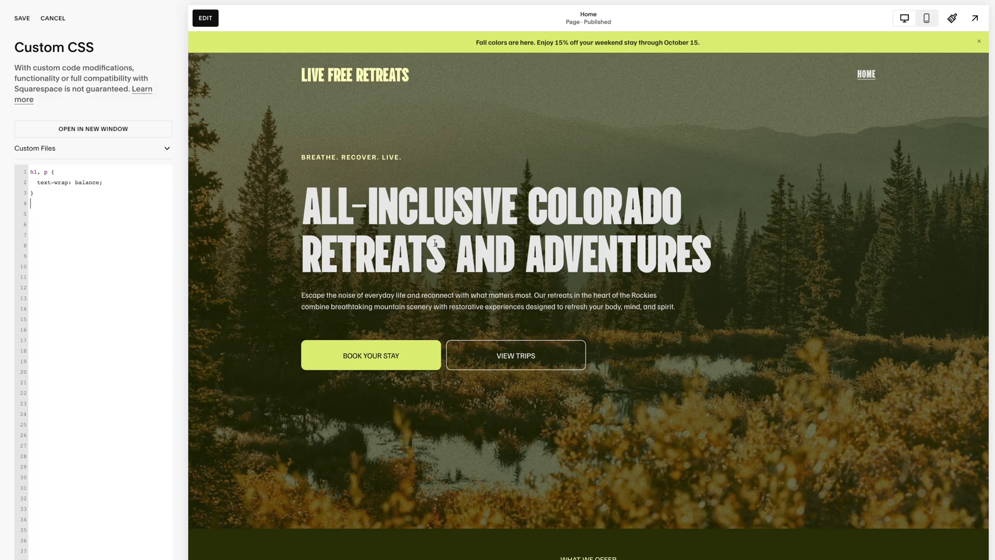
{"action": "left_click_drag", "start_coordinate": [991, 179], "coordinate": [994, 154]}
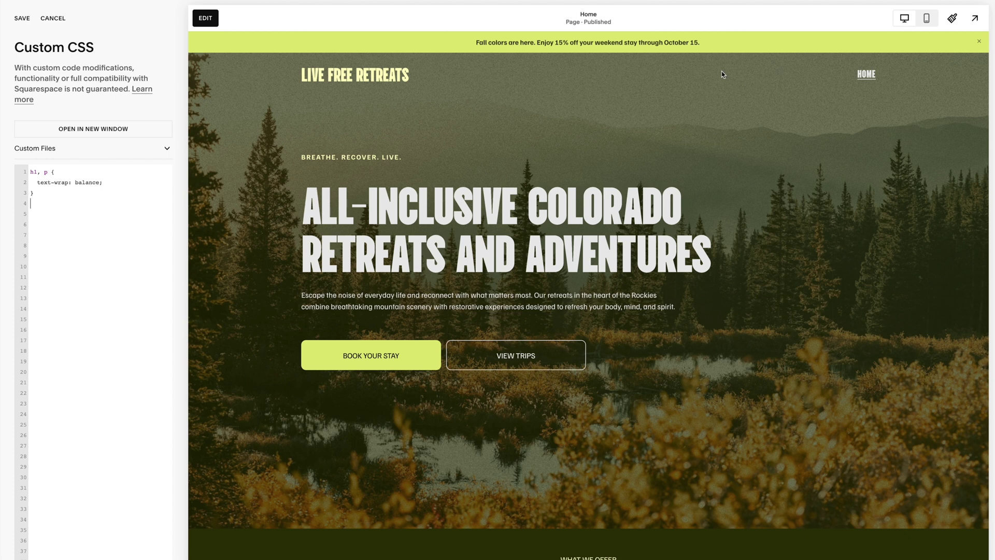
- Preview the open mobile menu and add CSS giving .header-menu-bg a cover-sized forest background image and an rgba(46, 49, 5, 0.85) overlay
{"action": "left_click", "coordinate": [928, 20]}
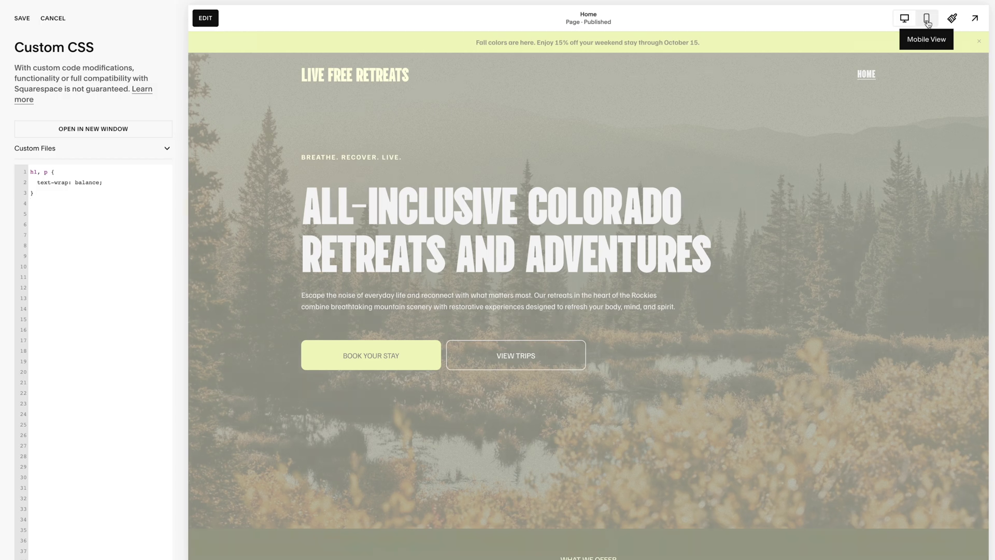
{"action": "left_click", "coordinate": [667, 77]}
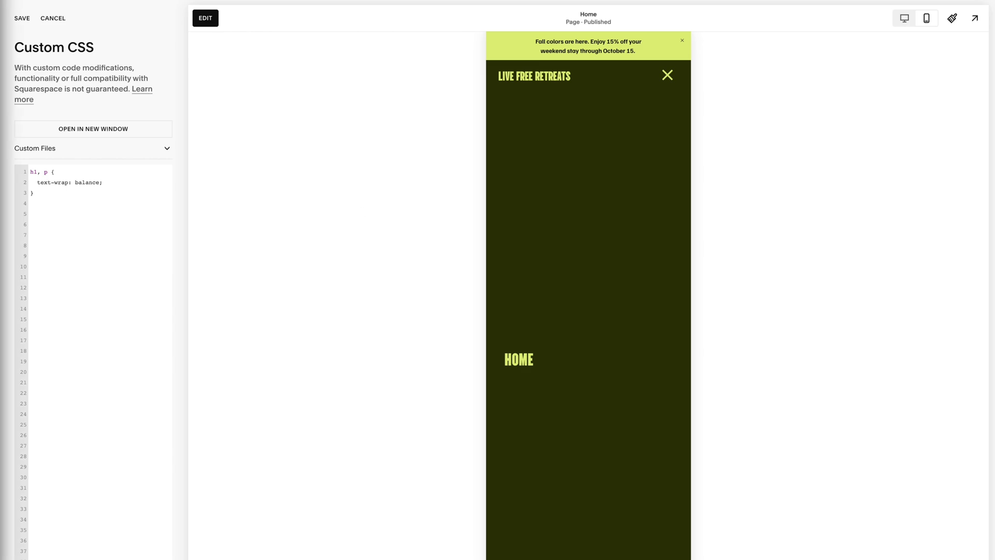
{"action": "left_click", "coordinate": [65, 228]}
{"action": "key", "text": "ctrl+v"}
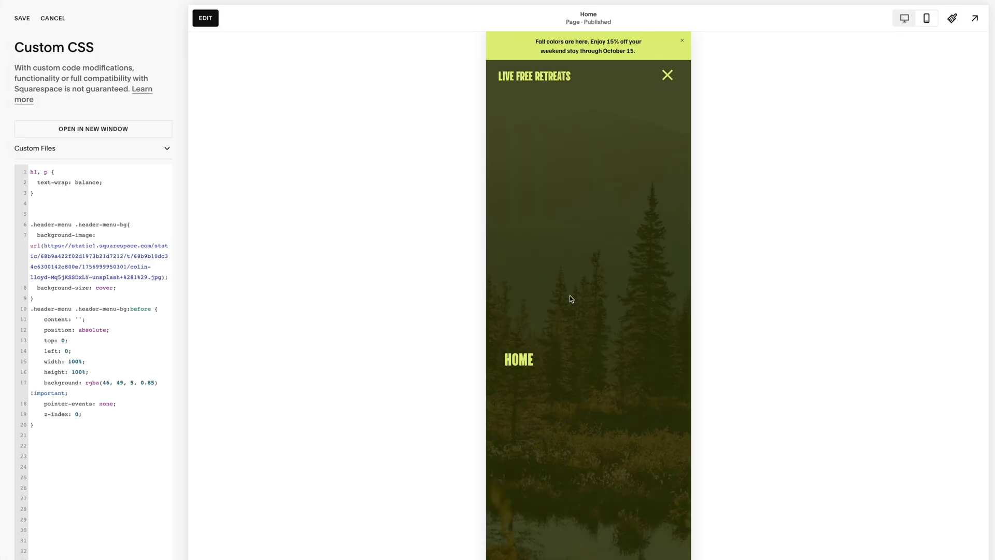
- Compare the desktop page with the open mobile menu, and examine the background-image CSS block and its image in the custom files
{"action": "left_click", "coordinate": [905, 19]}
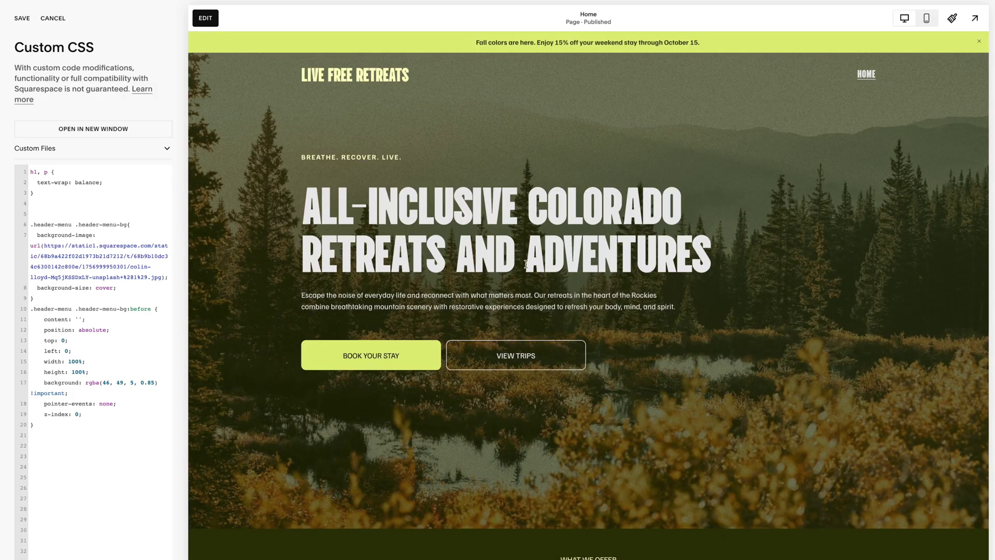
{"action": "left_click", "coordinate": [927, 18]}
{"action": "left_click", "coordinate": [667, 76]}
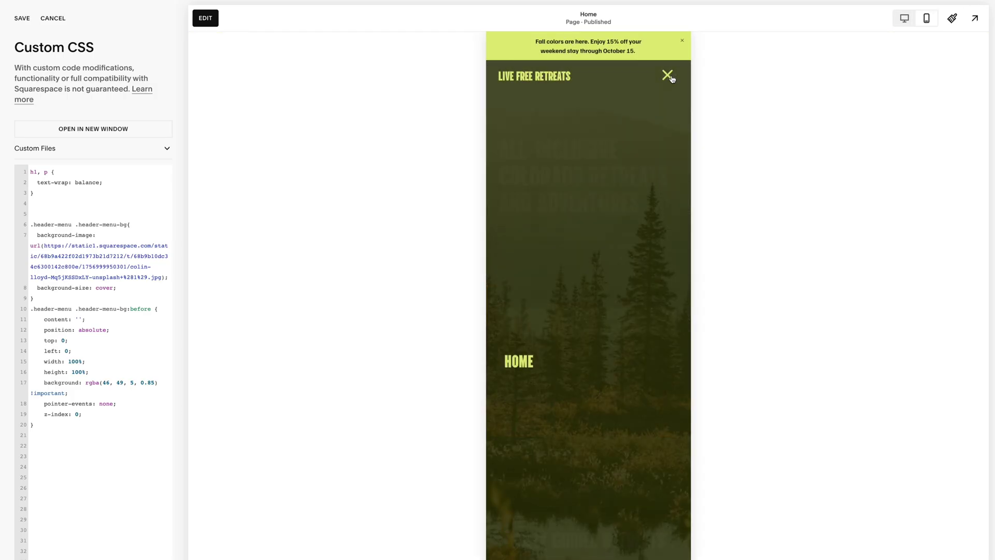
{"action": "left_click_drag", "start_coordinate": [44, 300], "coordinate": [15, 226]}
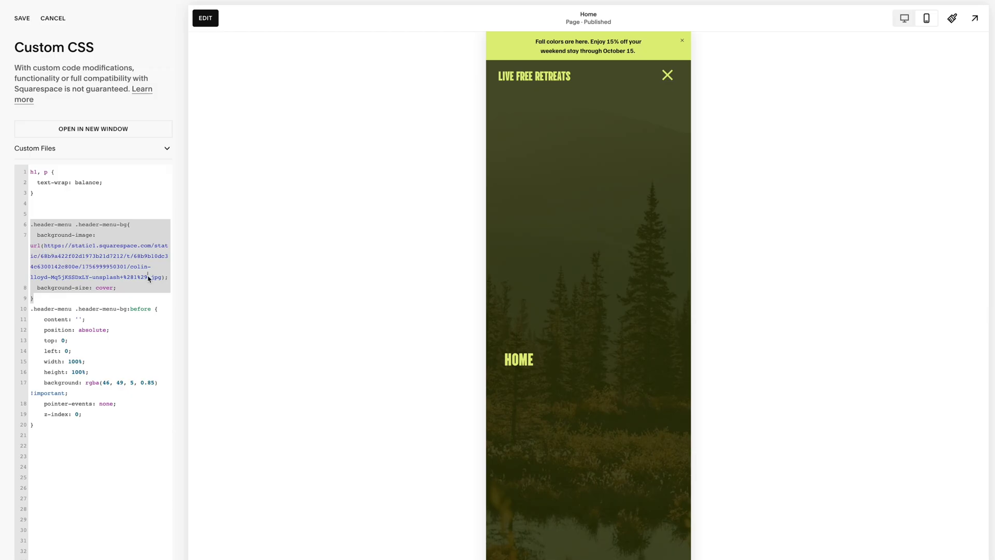
{"action": "left_click", "coordinate": [49, 152]}
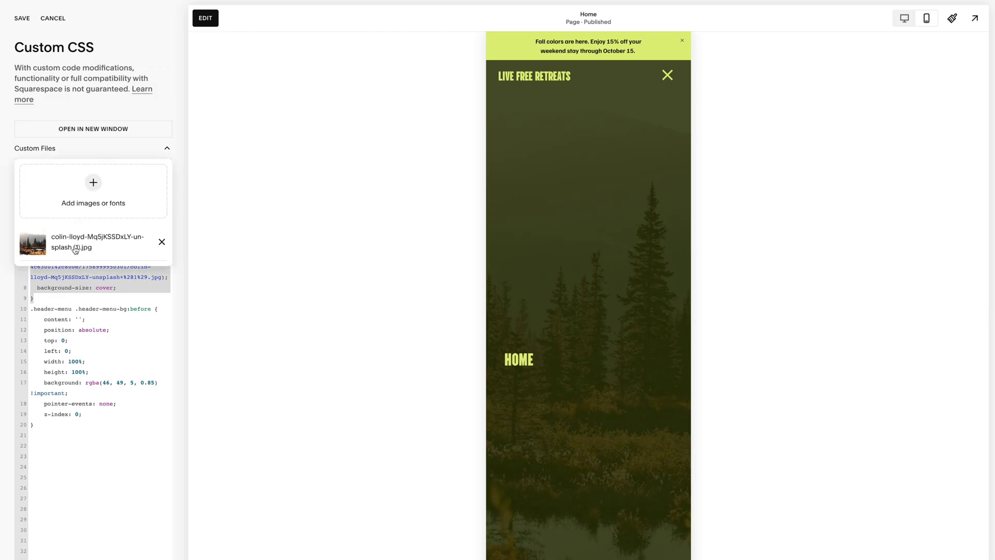
{"action": "left_click", "coordinate": [68, 274]}
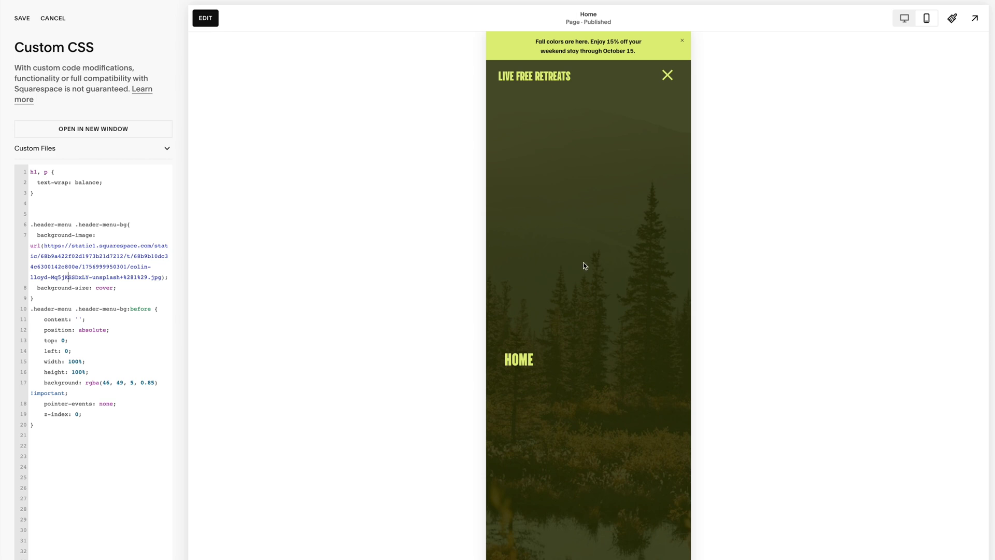
- Try an opacity of 0.25 for the mobile menu overlay and restore it to 0.85
{"action": "left_click", "coordinate": [151, 382]}
{"action": "key", "text": "BackSpace"}
{"action": "type", "text": "2"}
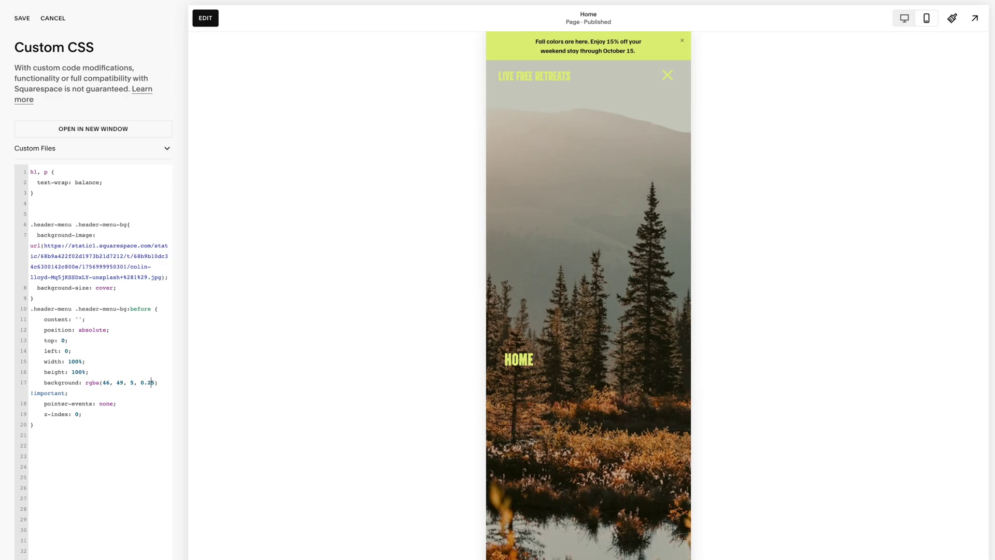
{"action": "key", "text": "BackSpace"}
{"action": "type", "text": "8"}
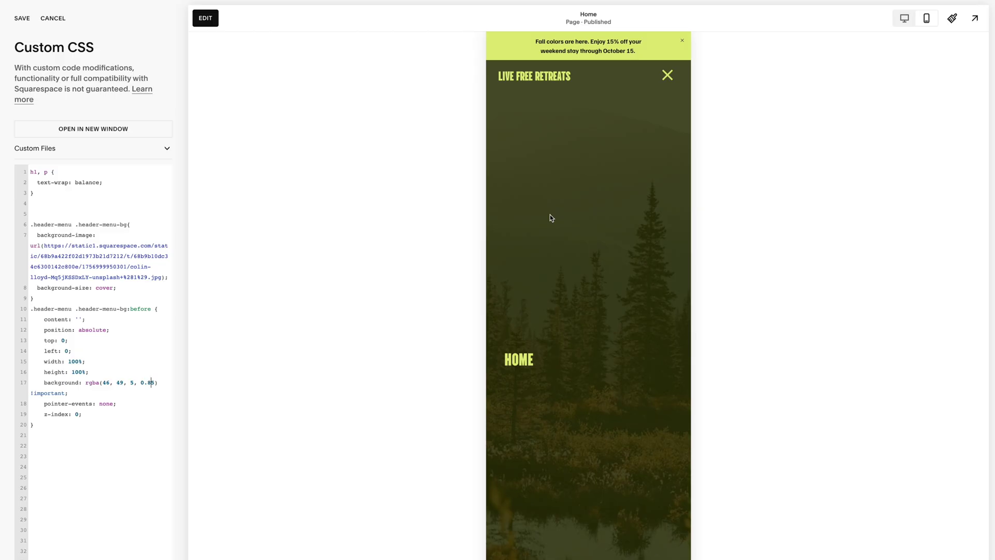
- Add a .sqs-announcement-bar-close rule with display: none and check the mobile and desktop previews
{"action": "left_click", "coordinate": [668, 78]}
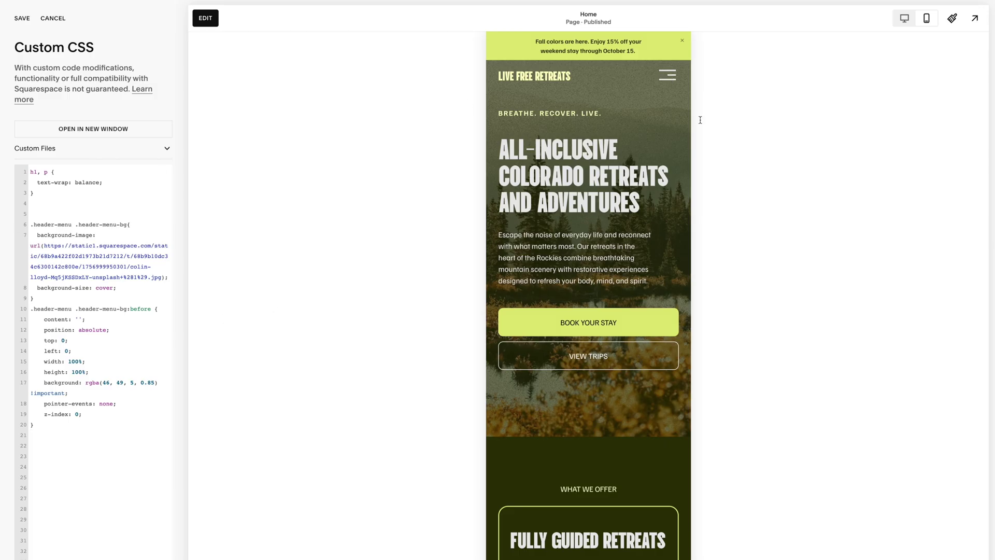
{"action": "left_click", "coordinate": [902, 20]}
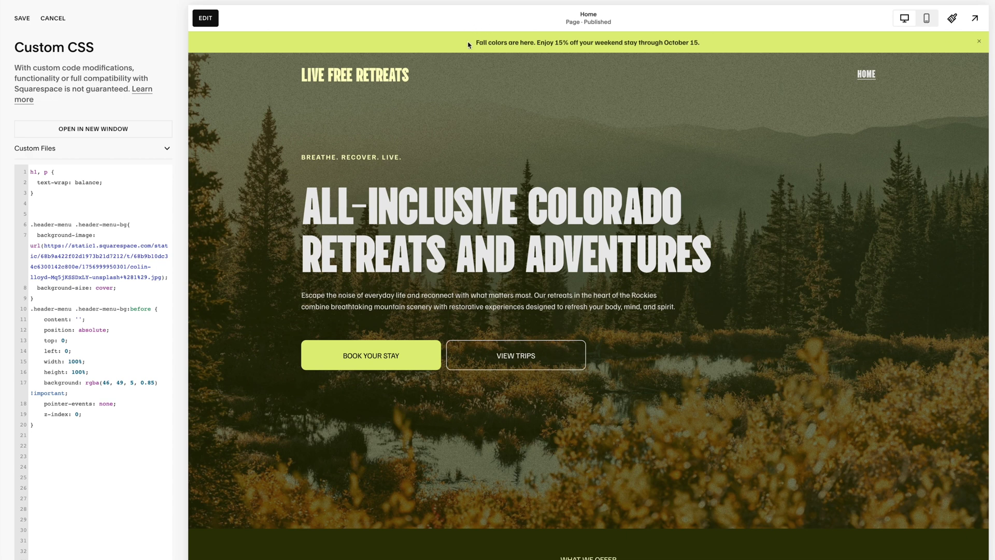
{"action": "left_click_drag", "start_coordinate": [476, 42], "coordinate": [703, 44]}
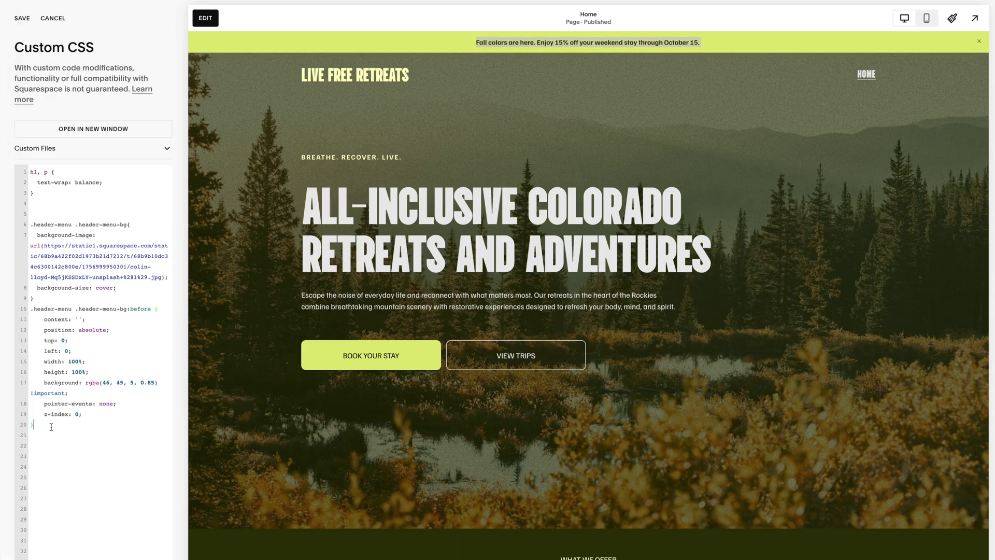
{"action": "type", "text": ".sqs-announcement-bar-close {   display: none; }"}
{"action": "left_click", "coordinate": [927, 20]}
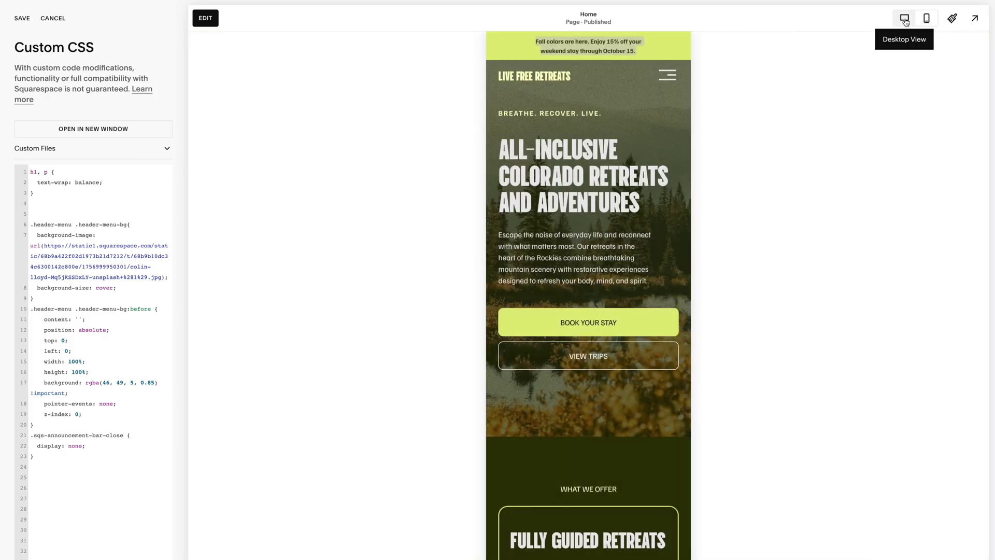
{"action": "left_click", "coordinate": [905, 20]}
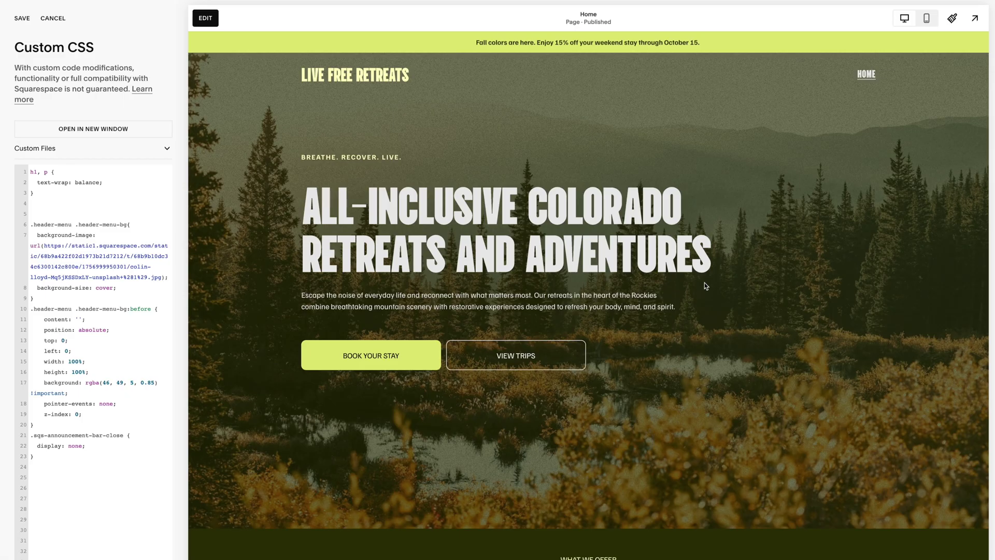
- Open the home page for editing and look at the section templates available below the hero
{"action": "scroll", "coordinate": [658, 304], "scroll_direction": "down", "scroll_amount": 5}
{"action": "scroll", "coordinate": [657, 306], "scroll_direction": "up", "scroll_amount": 2}
{"action": "scroll", "coordinate": [657, 306], "scroll_direction": "up", "scroll_amount": 4}
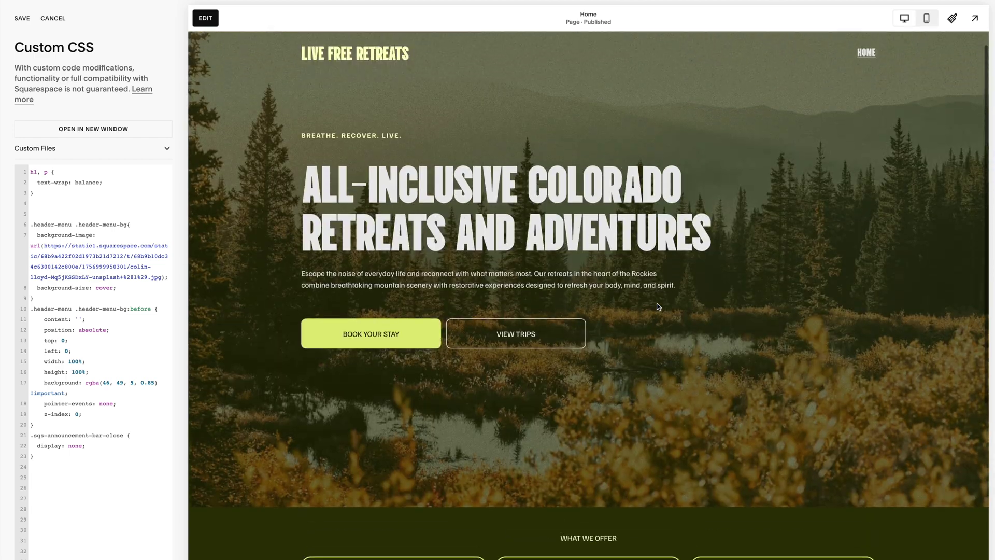
{"action": "left_click", "coordinate": [206, 19]}
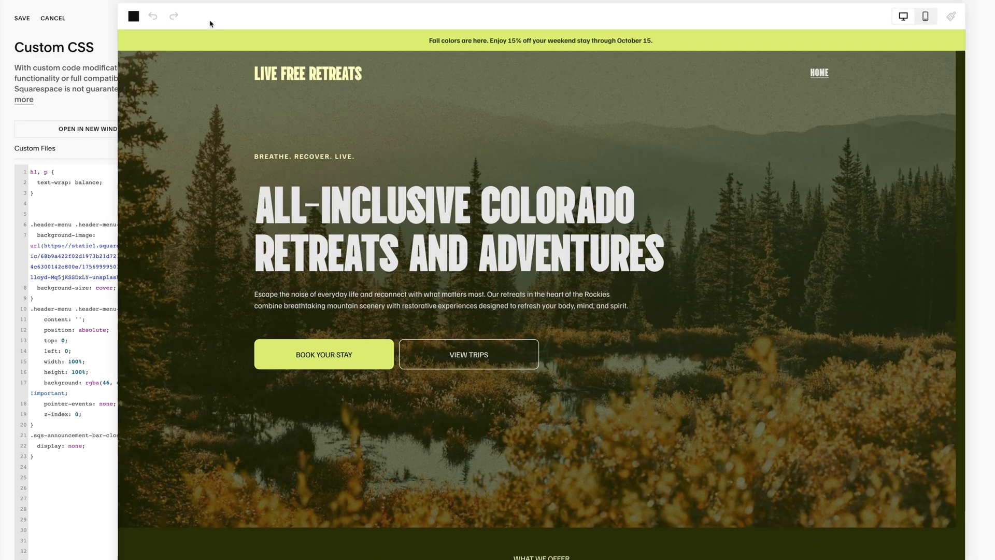
{"action": "scroll", "coordinate": [712, 373], "scroll_direction": "down", "scroll_amount": 3}
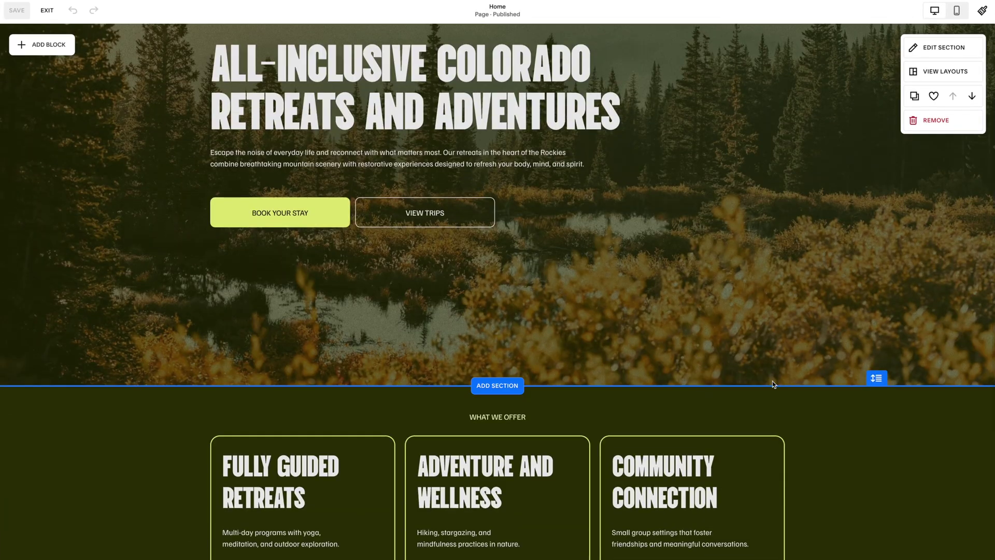
{"action": "left_click", "coordinate": [506, 385]}
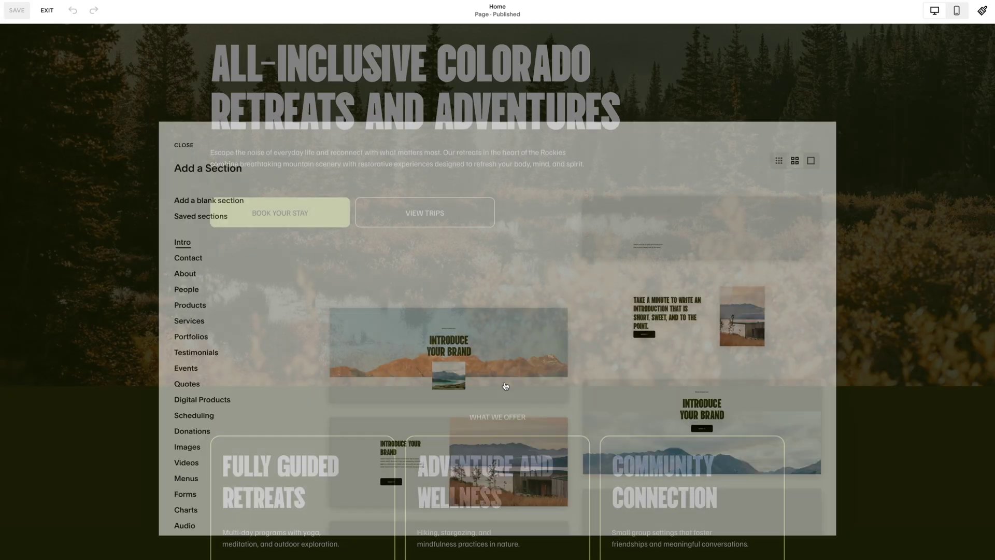
{"action": "left_click", "coordinate": [173, 139]}
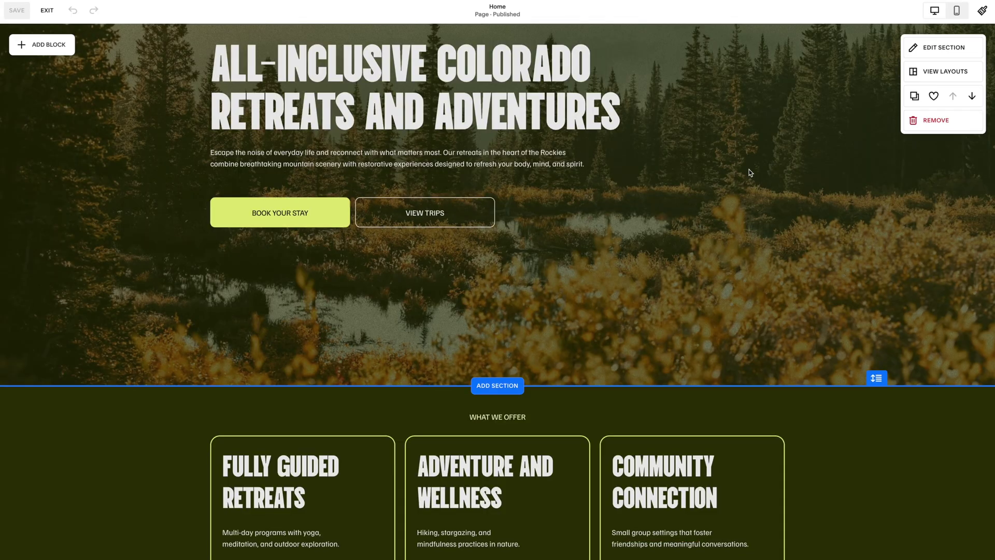
- Turn on the hero section's divider and choose the off-centre pointed shape for its lower edge
{"action": "left_click", "coordinate": [954, 52]}
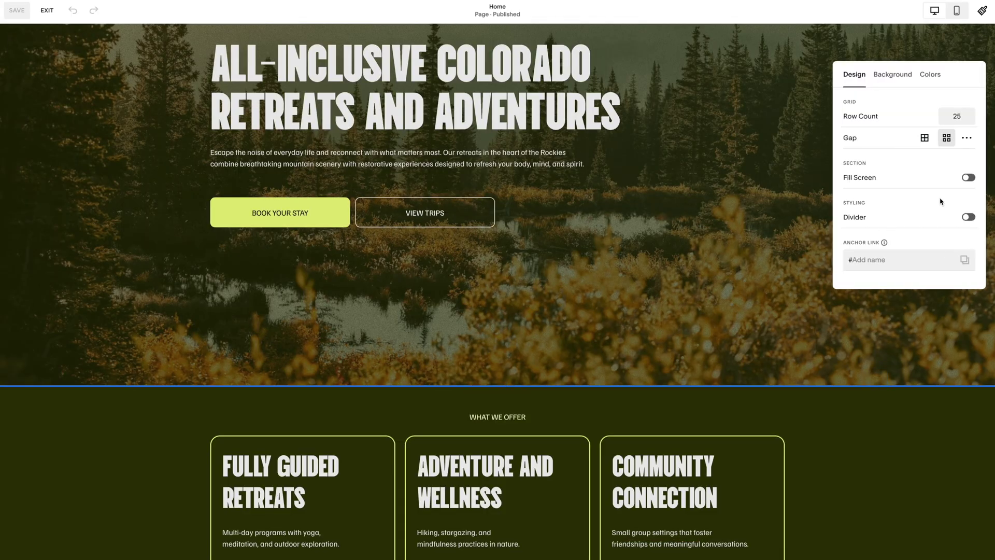
{"action": "left_click", "coordinate": [969, 217]}
{"action": "scroll", "coordinate": [964, 228], "scroll_direction": "down", "scroll_amount": 3}
{"action": "left_click", "coordinate": [905, 217]}
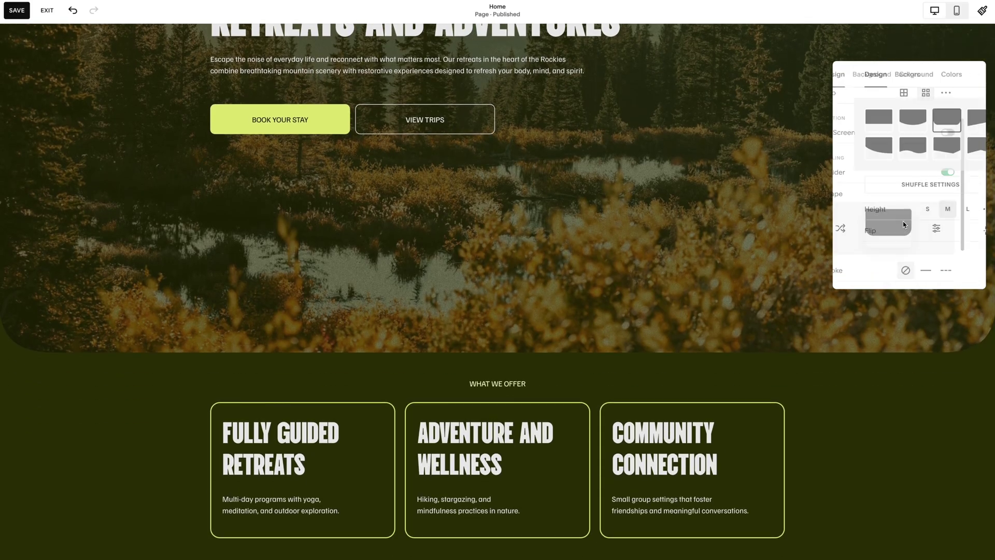
{"action": "left_click", "coordinate": [888, 156]}
{"action": "left_click", "coordinate": [934, 151]}
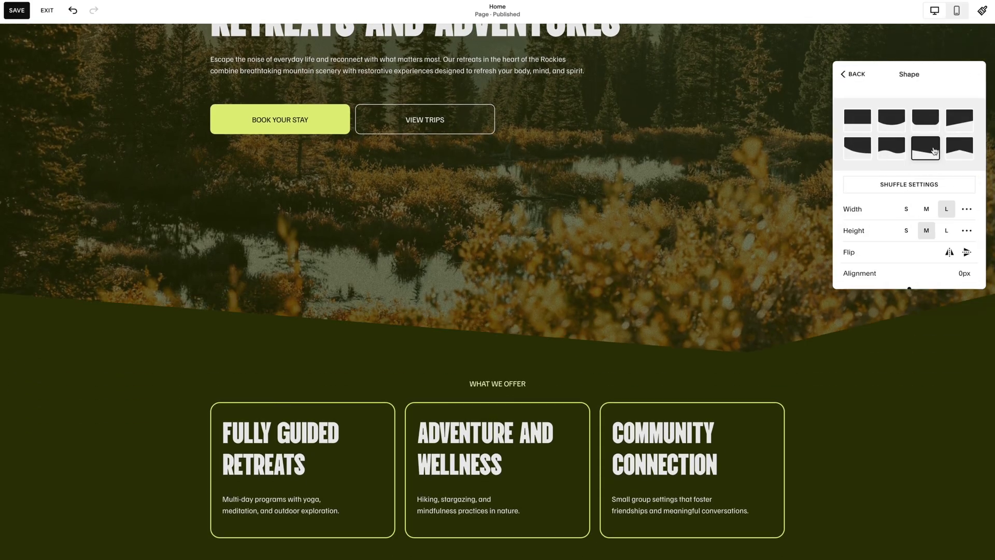
{"action": "scroll", "coordinate": [621, 278], "scroll_direction": "up", "scroll_amount": 3}
{"action": "scroll", "coordinate": [622, 280], "scroll_direction": "up", "scroll_amount": 1}
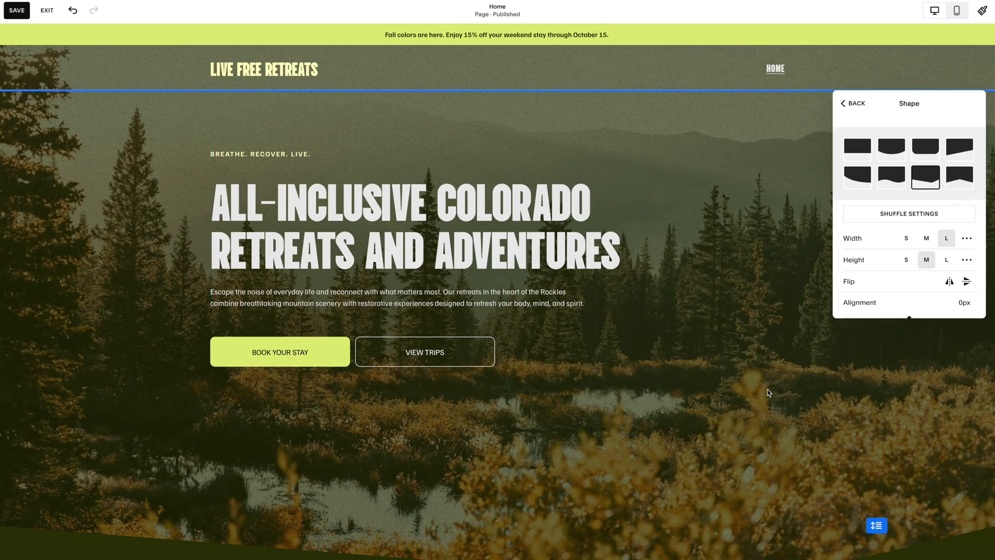
- Turn off the hero section's divider and close the section settings
{"action": "key", "text": "Escape"}
{"action": "left_click", "coordinate": [955, 120]}
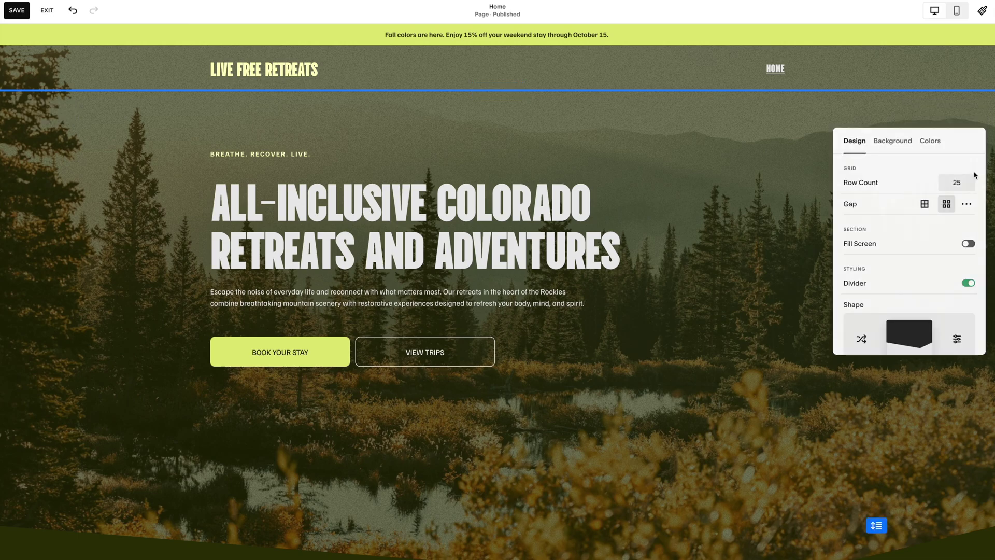
{"action": "left_click", "coordinate": [968, 283]}
{"action": "left_click", "coordinate": [736, 373]}
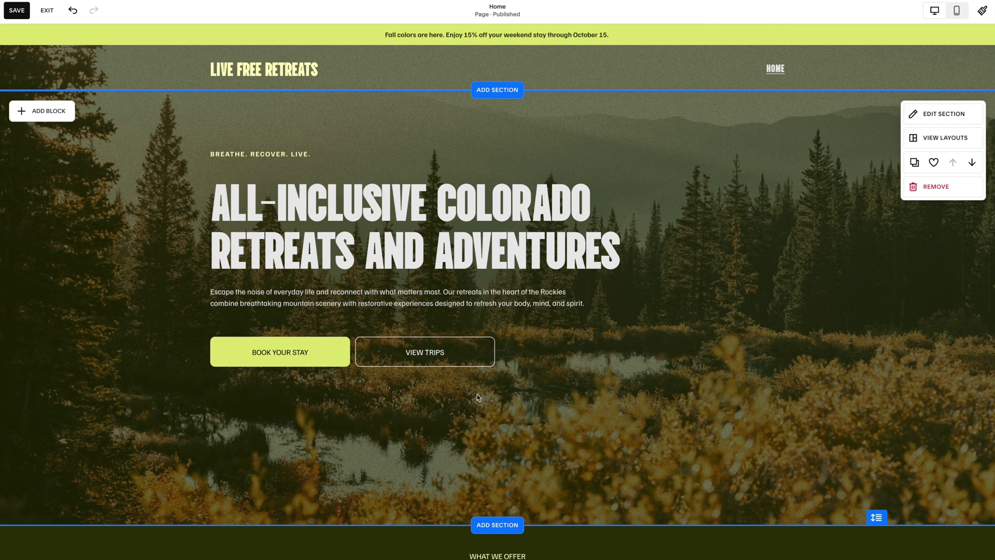
- Add an image block along the bottom of the hero section and stretch it across the full page width
{"action": "scroll", "coordinate": [503, 399], "scroll_direction": "down", "scroll_amount": 1}
{"action": "scroll", "coordinate": [503, 397], "scroll_direction": "down", "scroll_amount": 2}
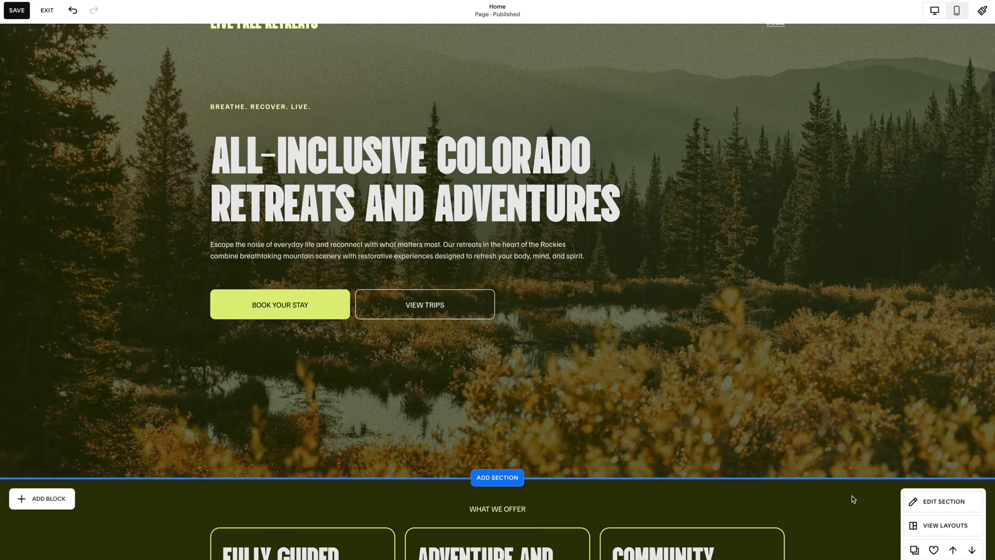
{"action": "scroll", "coordinate": [558, 363], "scroll_direction": "down", "scroll_amount": 2}
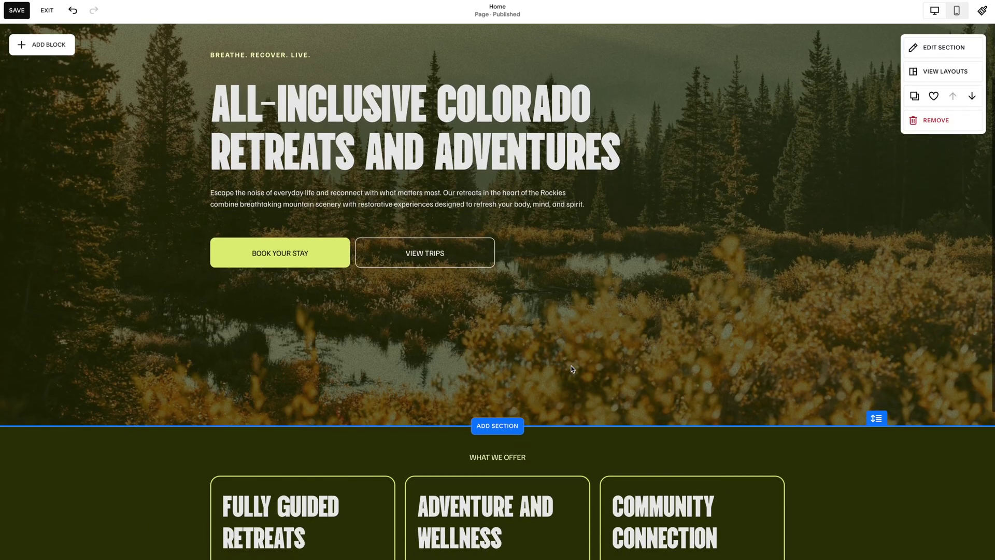
{"action": "left_click", "coordinate": [41, 44]}
{"action": "left_click", "coordinate": [135, 141]}
{"action": "left_click_drag", "start_coordinate": [276, 167], "coordinate": [492, 412]}
{"action": "left_click_drag", "start_coordinate": [429, 377], "coordinate": [5, 388]}
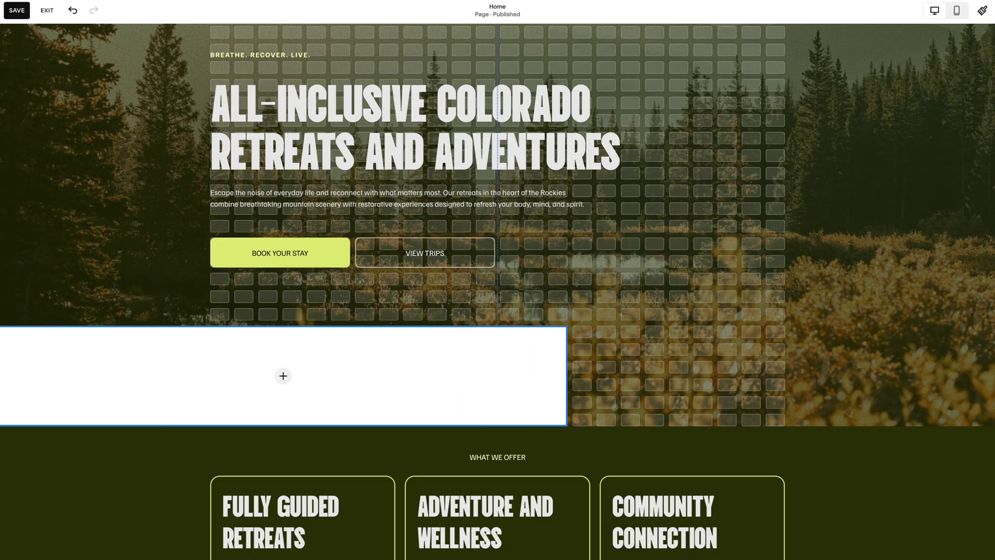
{"action": "left_click_drag", "start_coordinate": [567, 376], "coordinate": [991, 375]}
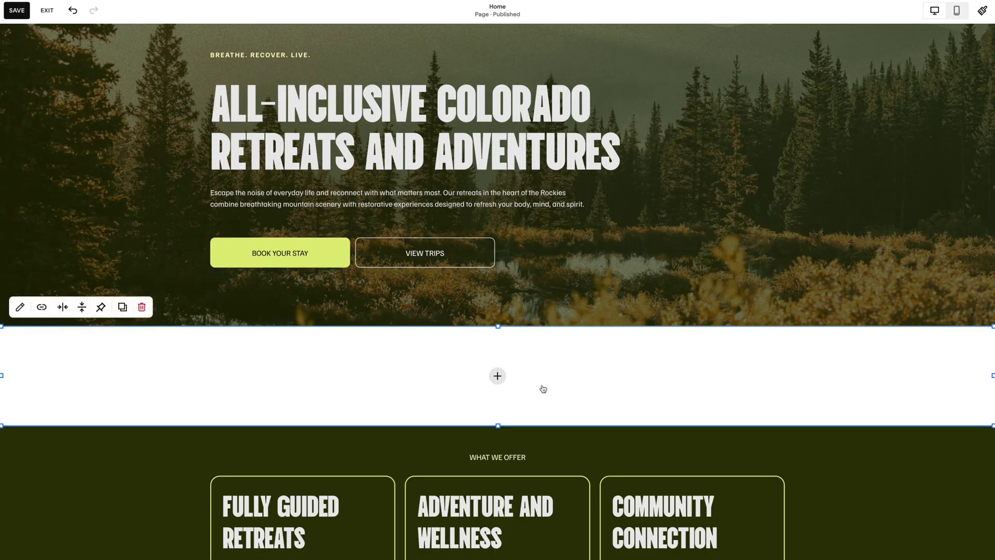
- Fill the full-width image block with mountain divider.png from the image library
{"action": "left_click", "coordinate": [521, 378]}
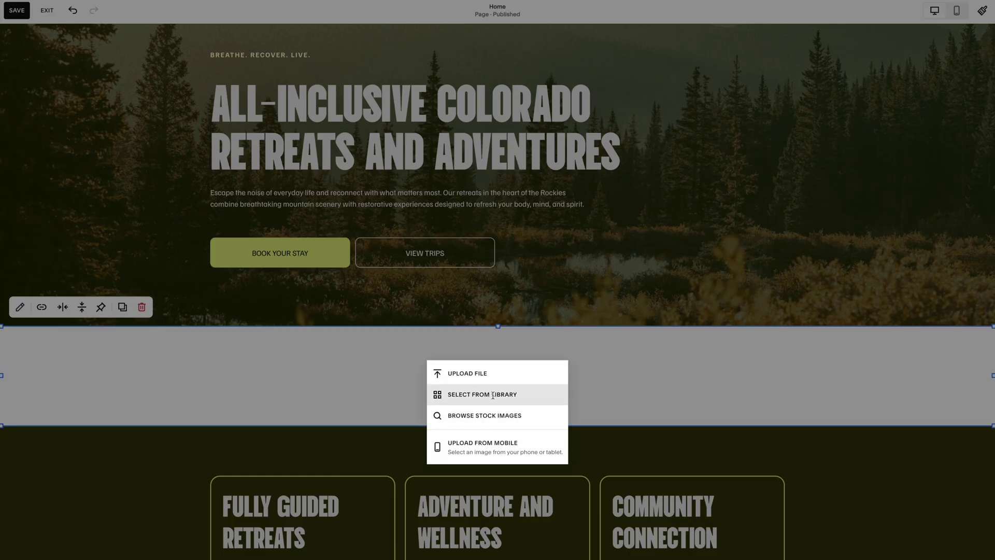
{"action": "left_click", "coordinate": [458, 395]}
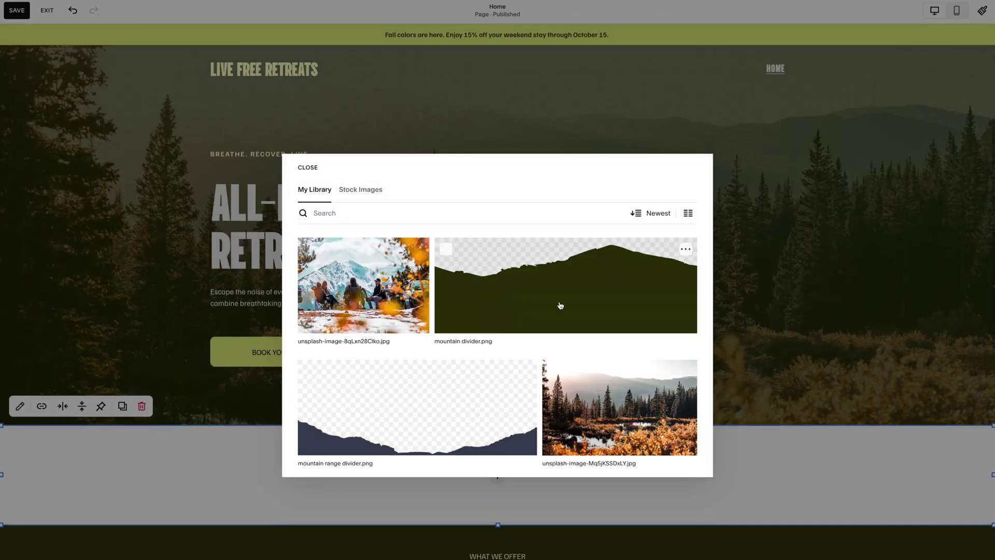
{"action": "left_click", "coordinate": [560, 306]}
{"action": "left_click", "coordinate": [680, 461]}
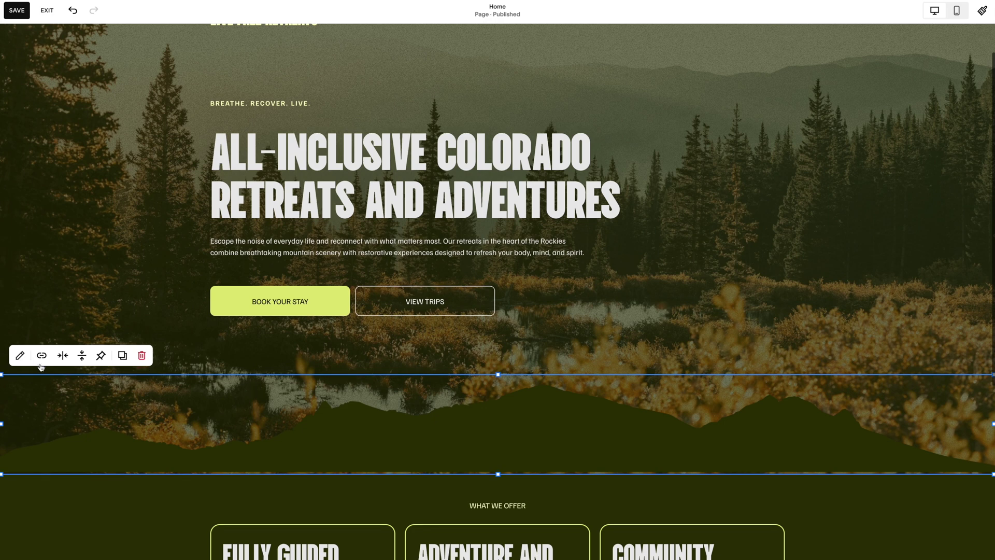
- Align the mountain divider image to the bottom of its block and check its transition into the What We Offer section
{"action": "left_click", "coordinate": [82, 355]}
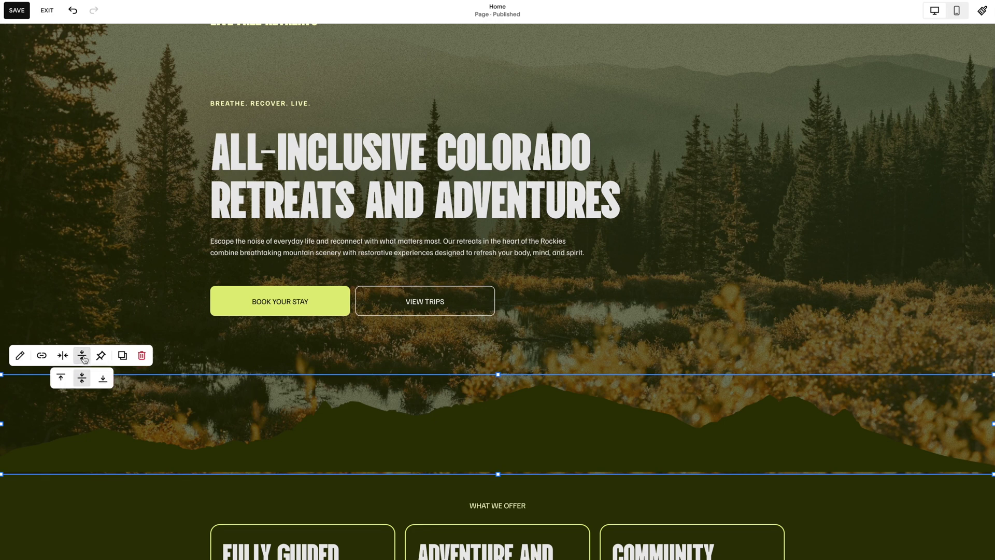
{"action": "left_click", "coordinate": [103, 383]}
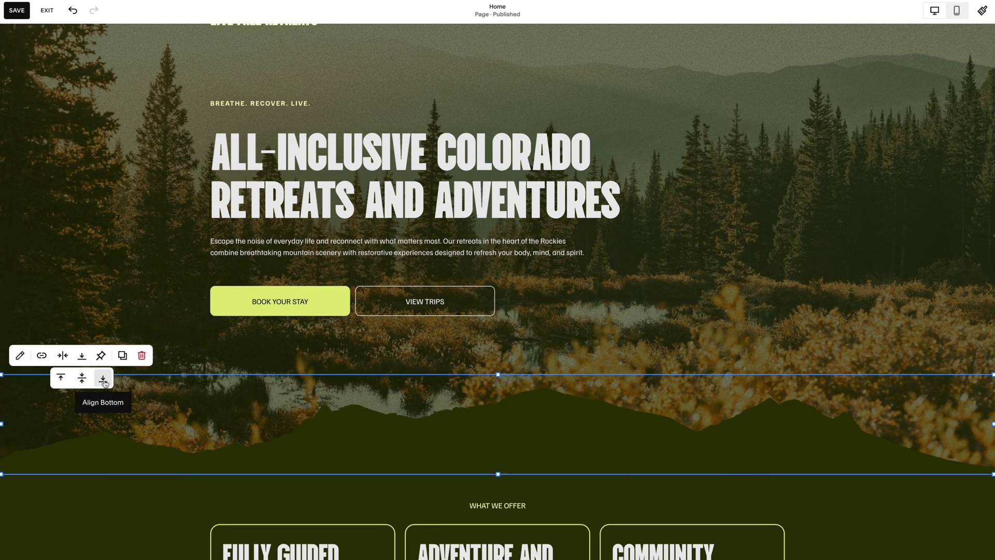
{"action": "left_click", "coordinate": [806, 315]}
{"action": "scroll", "coordinate": [767, 399], "scroll_direction": "down", "scroll_amount": 3}
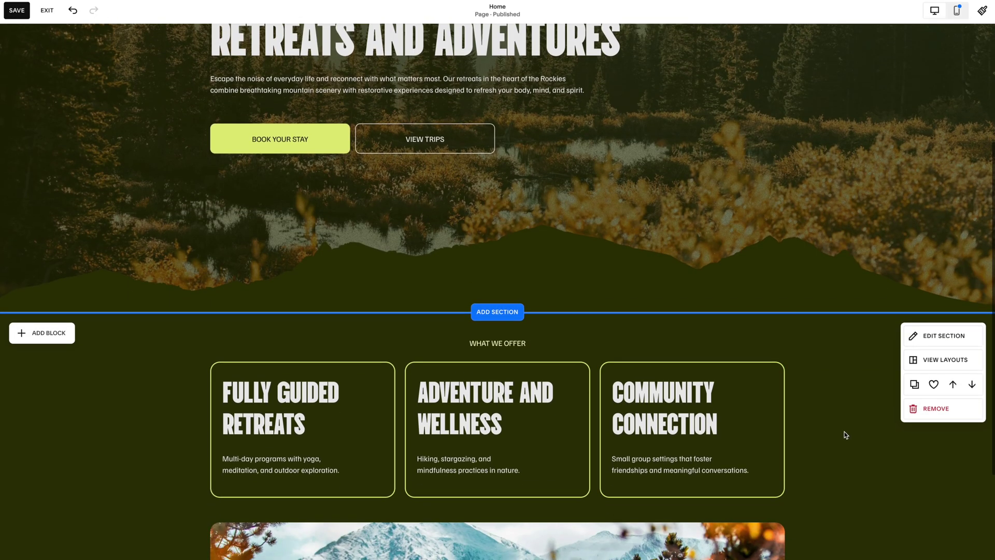
{"action": "scroll", "coordinate": [843, 432], "scroll_direction": "up", "scroll_amount": 3}
{"action": "scroll", "coordinate": [843, 430], "scroll_direction": "up", "scroll_amount": 1}
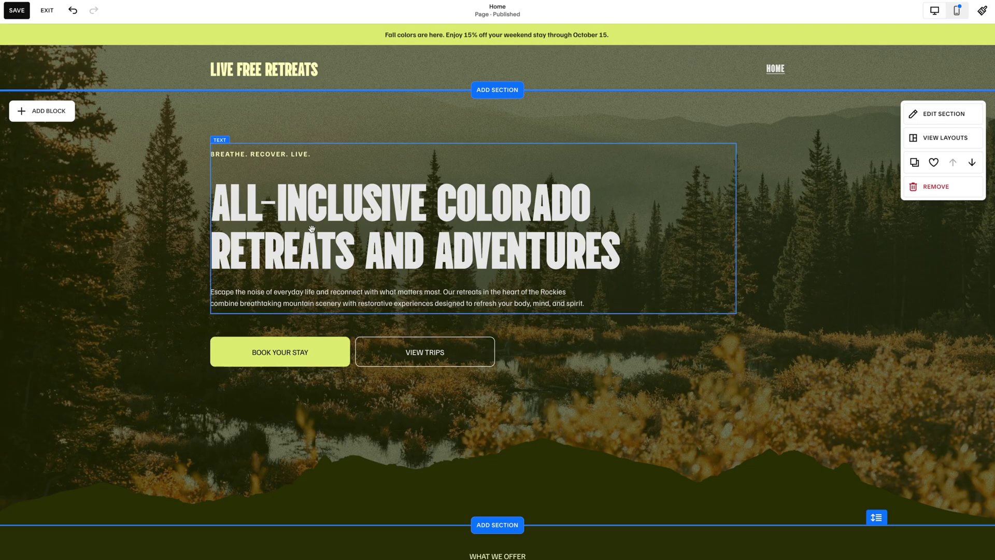
{"action": "scroll", "coordinate": [312, 229], "scroll_direction": "down", "scroll_amount": 1}
{"action": "scroll", "coordinate": [311, 228], "scroll_direction": "up", "scroll_amount": 1}
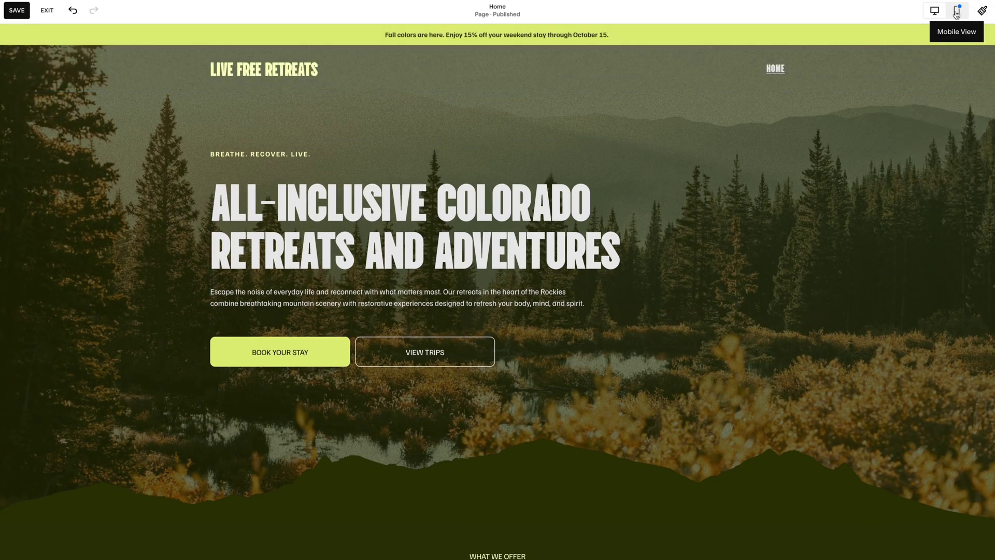
- Switch to the mobile view, leave the editor, and check the mobile menu by opening and closing it
{"action": "left_click", "coordinate": [957, 10]}
{"action": "left_click", "coordinate": [580, 71]}
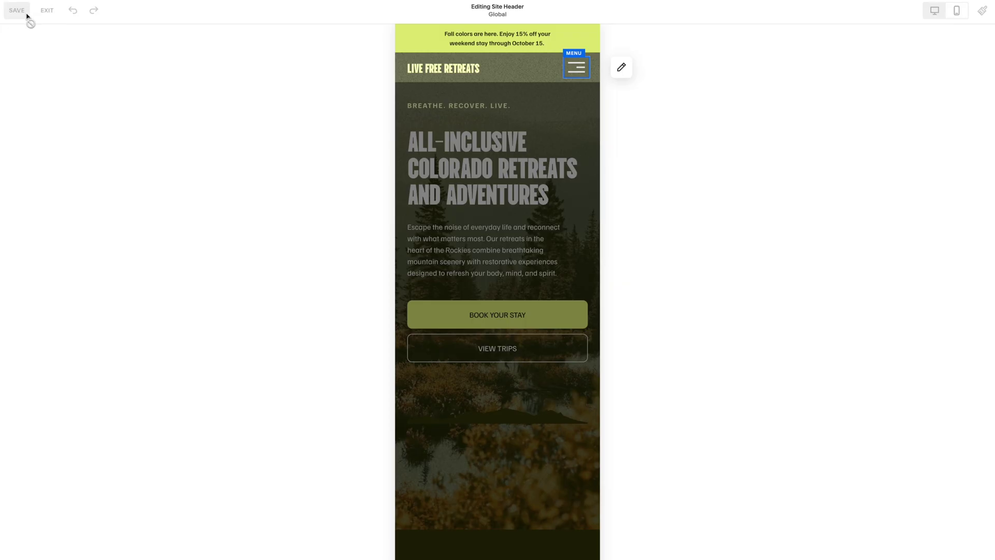
{"action": "left_click", "coordinate": [46, 11]}
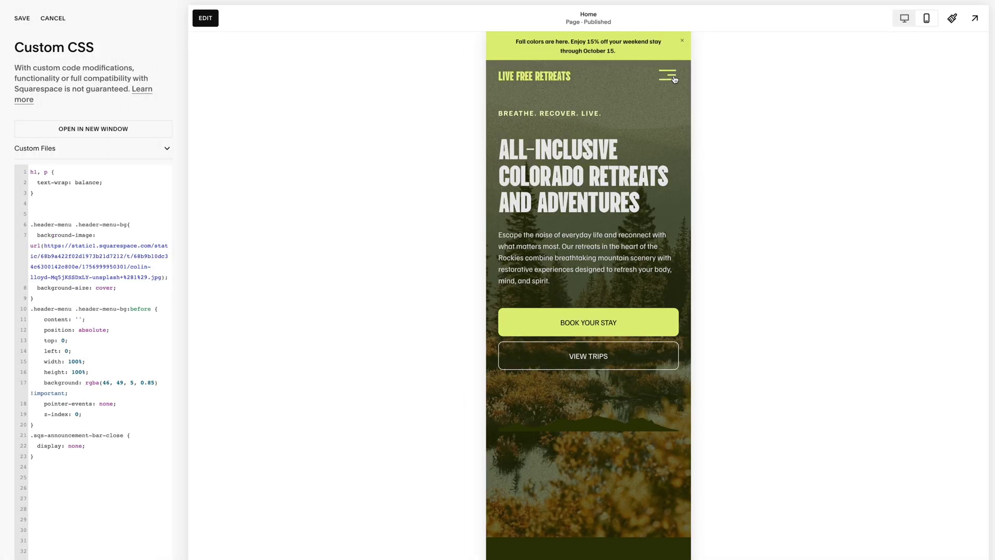
{"action": "left_click", "coordinate": [667, 77]}
{"action": "left_click", "coordinate": [668, 77]}
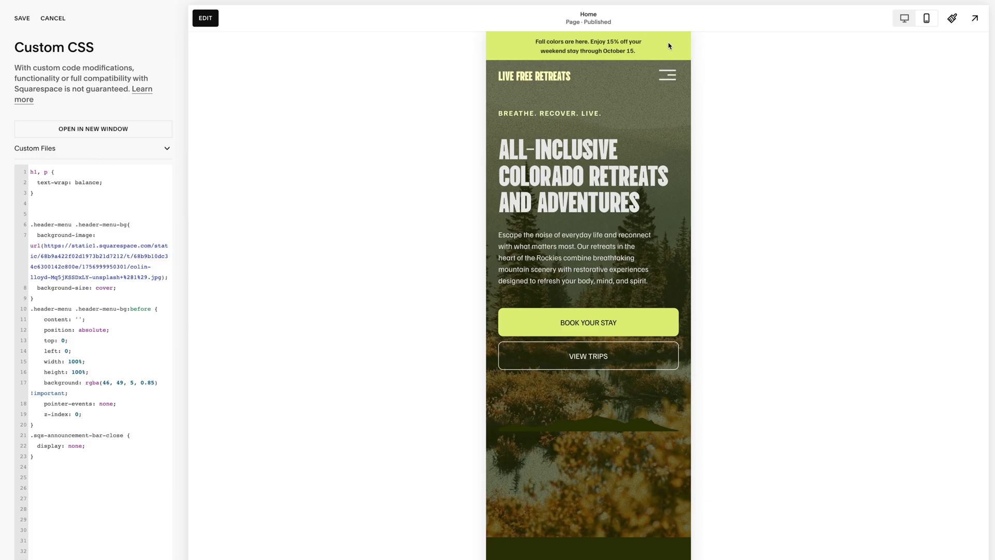
- Reopen the home page for editing and stretch the mountain divider across the full width of the mobile hero
{"action": "left_click", "coordinate": [204, 21]}
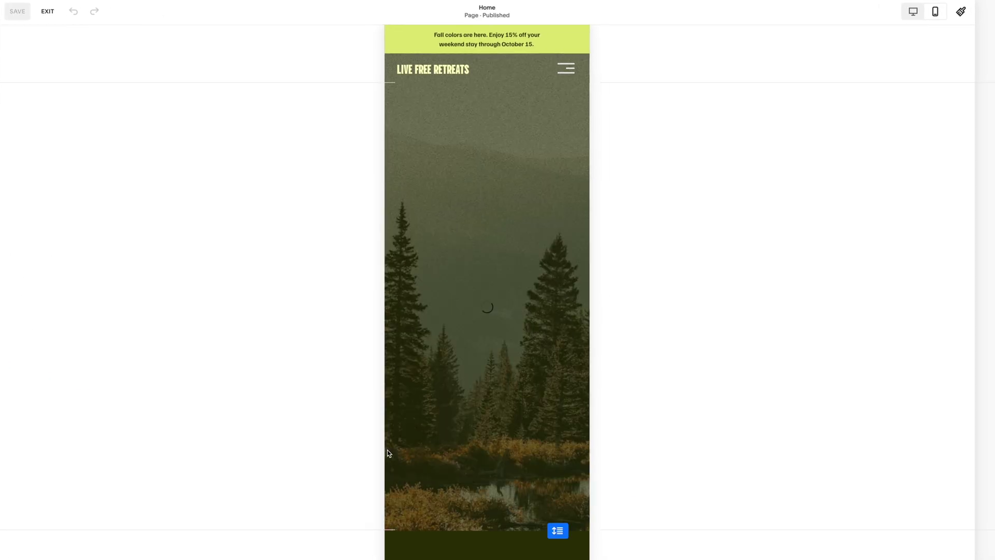
{"action": "left_click", "coordinate": [490, 432]}
{"action": "left_click_drag", "start_coordinate": [495, 460], "coordinate": [499, 495]}
{"action": "left_click_drag", "start_coordinate": [408, 433], "coordinate": [398, 433]}
{"action": "left_click_drag", "start_coordinate": [586, 433], "coordinate": [611, 433]}
- Move the mountain divider up to just below the View Trips button and shorten the mobile hero section around it
{"action": "left_click_drag", "start_coordinate": [506, 496], "coordinate": [512, 396]}
{"action": "left_click", "coordinate": [523, 463]}
{"action": "left_click_drag", "start_coordinate": [567, 520], "coordinate": [570, 399]}
- Set the mountain divider image's design to Fill
{"action": "double_click", "coordinate": [508, 387]}
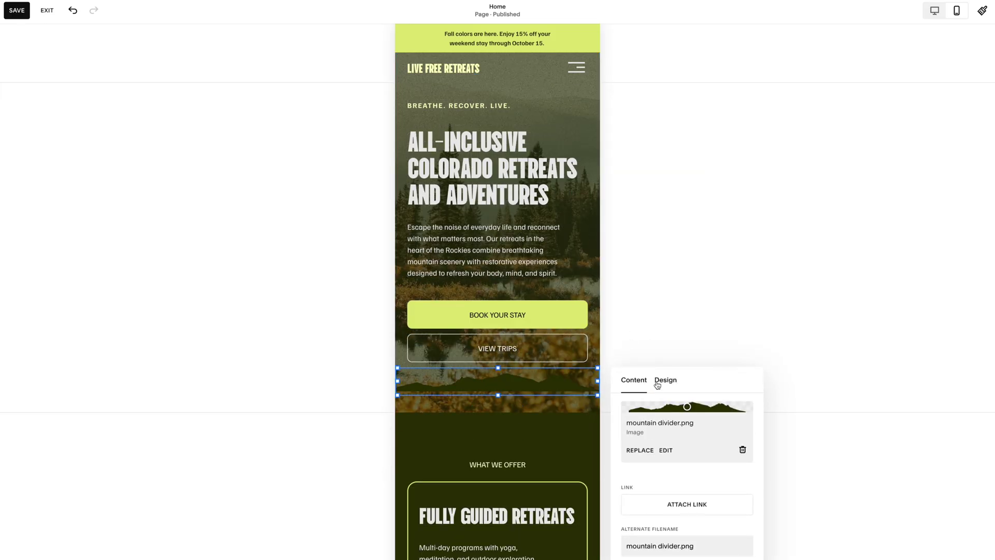
{"action": "left_click", "coordinate": [657, 385]}
{"action": "left_click", "coordinate": [687, 415]}
- Extend the mountain divider down to the mobile hero's lower edge and shift it slightly lower beneath the View Trips button
{"action": "left_click_drag", "start_coordinate": [498, 396], "coordinate": [498, 413]}
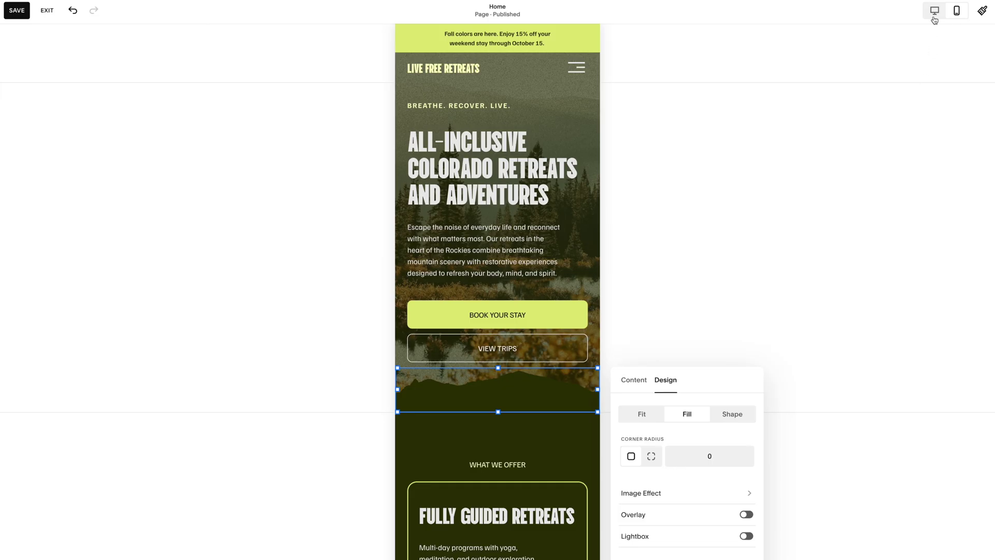
{"action": "left_click", "coordinate": [570, 226]}
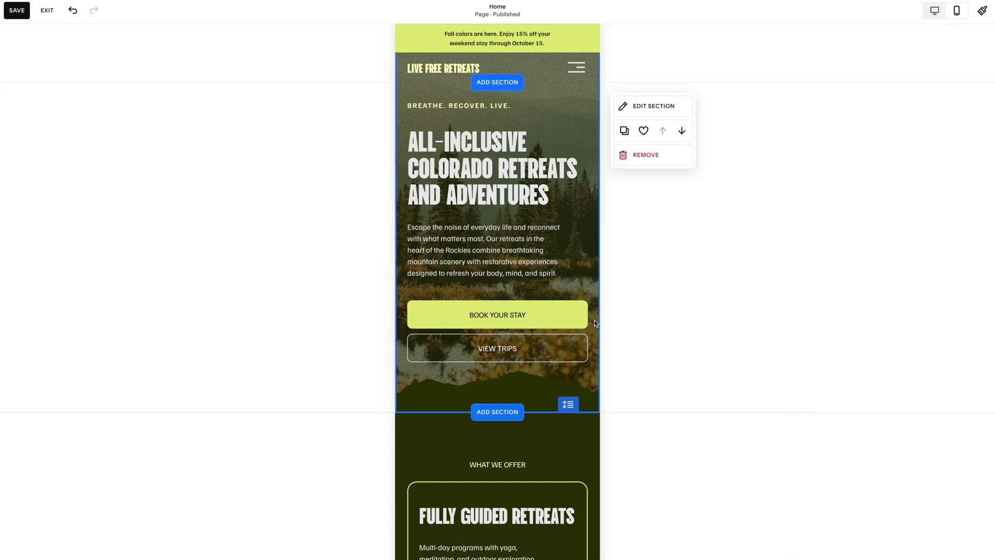
{"action": "left_click_drag", "start_coordinate": [526, 390], "coordinate": [526, 402]}
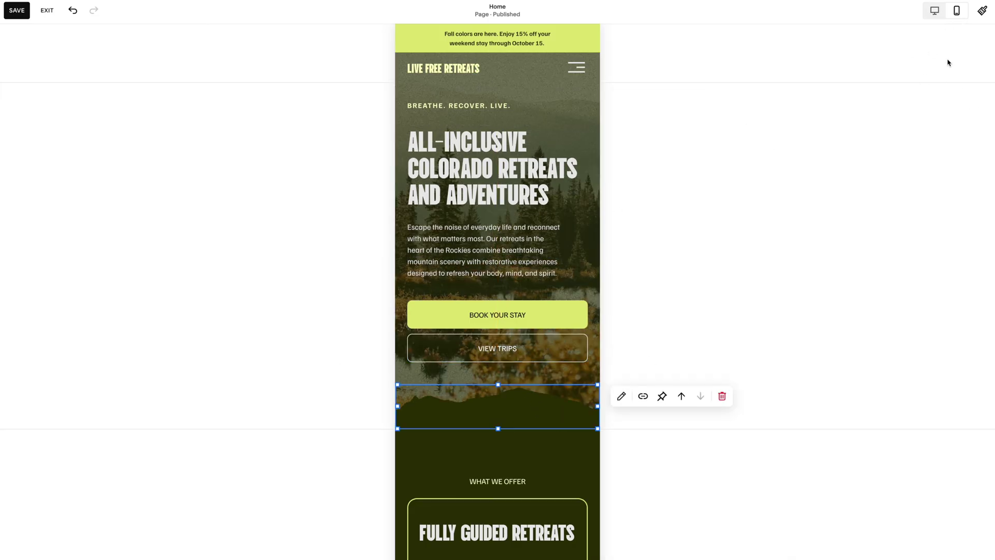
- Return to the desktop view, check the divider there, and save both the home page and the custom CSS
{"action": "left_click", "coordinate": [935, 11]}
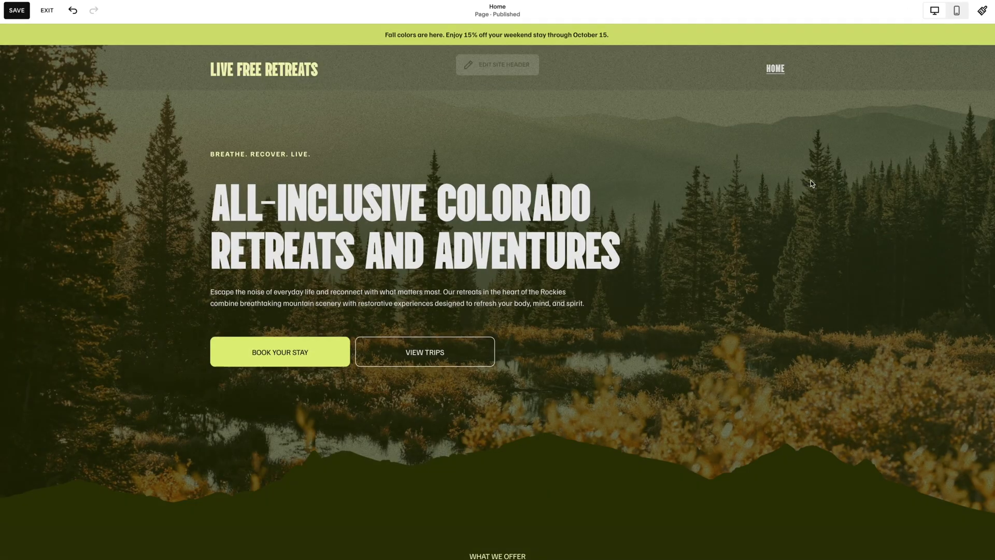
{"action": "scroll", "coordinate": [831, 278], "scroll_direction": "down", "scroll_amount": 2}
{"action": "scroll", "coordinate": [871, 322], "scroll_direction": "up", "scroll_amount": 2}
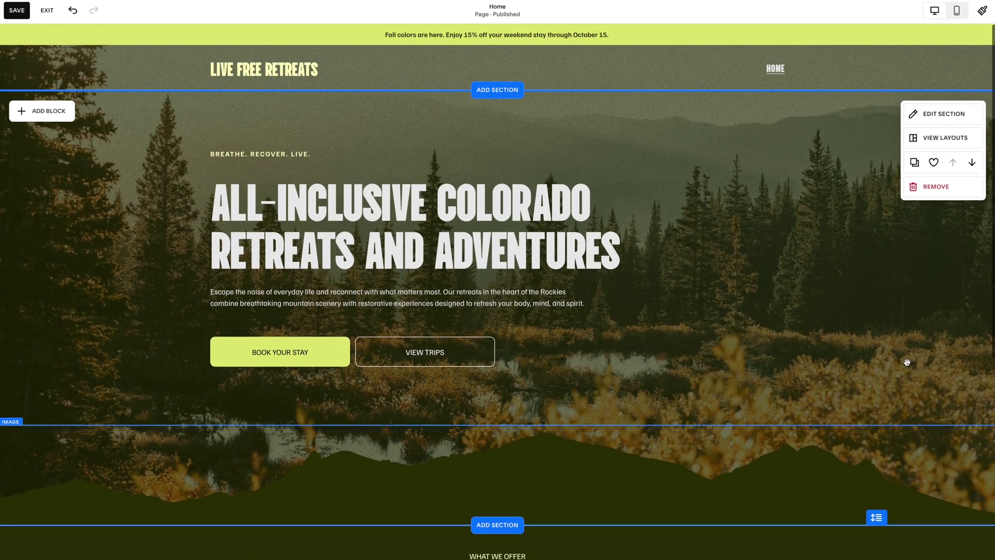
{"action": "left_click", "coordinate": [17, 11]}
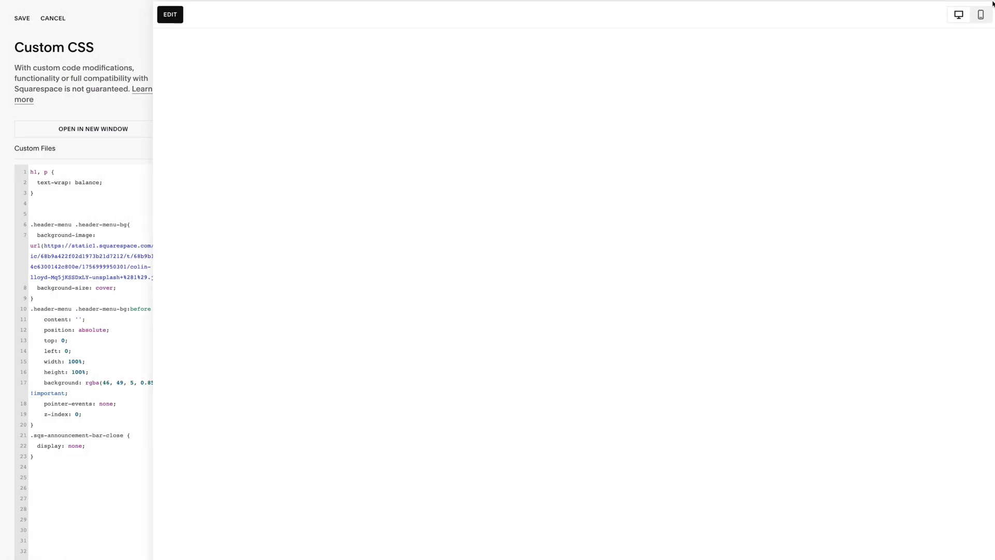
{"action": "scroll", "coordinate": [463, 277], "scroll_direction": "down", "scroll_amount": 1}
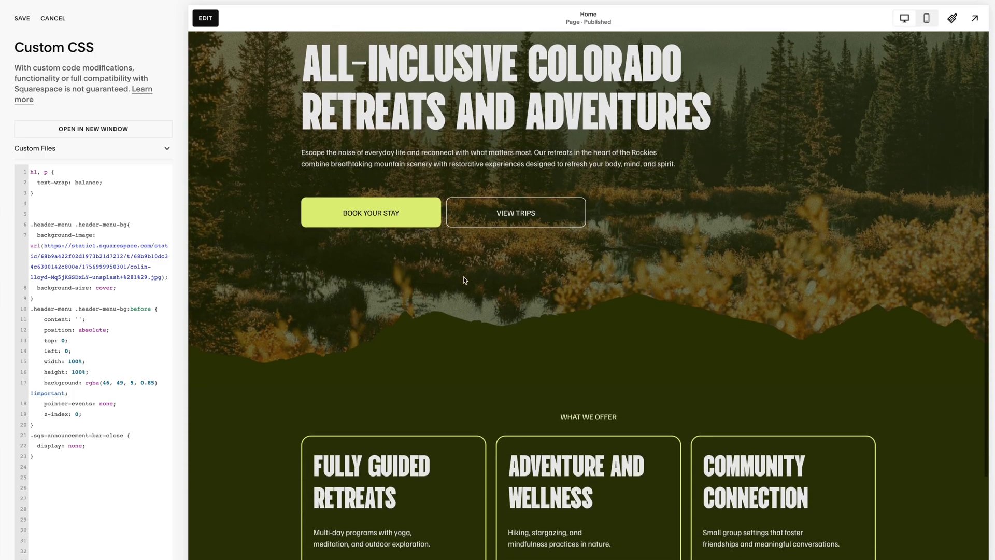
{"action": "left_click", "coordinate": [21, 18]}
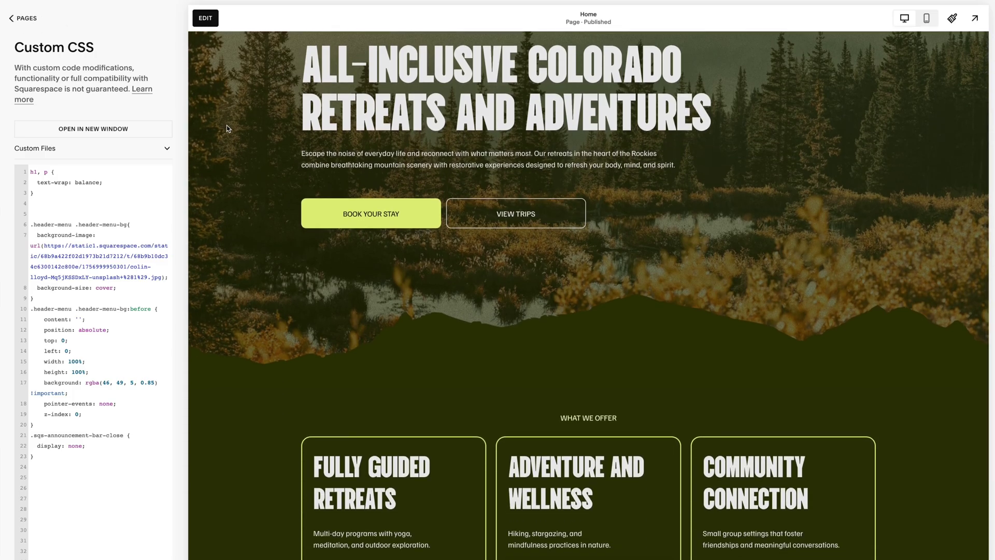
- Open the full-screen site preview and look over the hero, the mountain divider and the sections below
{"action": "left_click", "coordinate": [975, 18]}
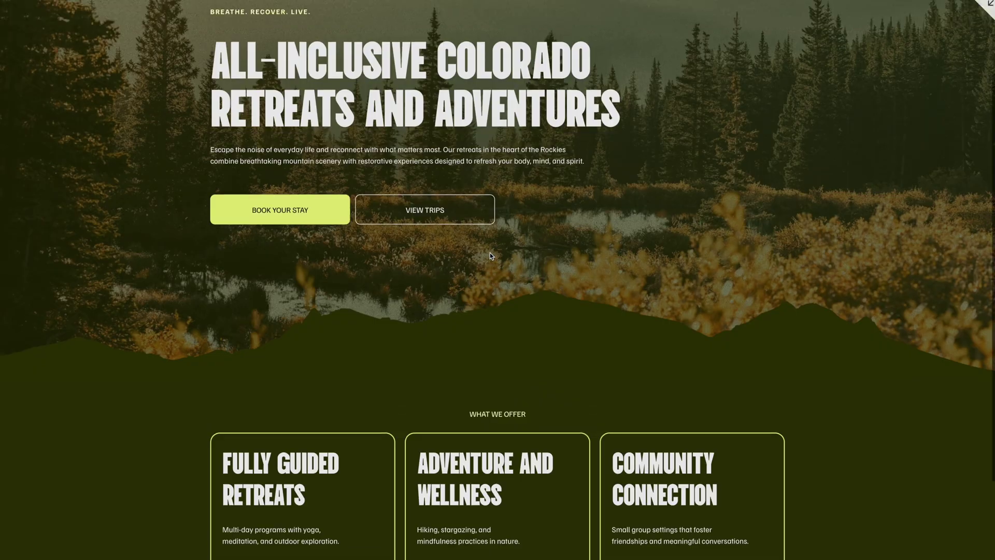
{"action": "scroll", "coordinate": [498, 255], "scroll_direction": "down", "scroll_amount": 6}
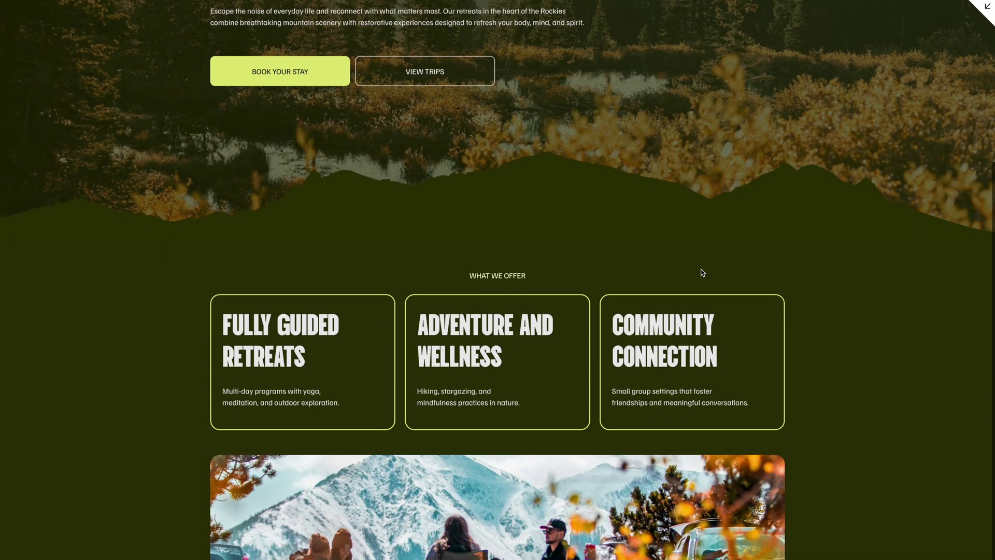
{"action": "scroll", "coordinate": [702, 270], "scroll_direction": "up", "scroll_amount": 7}
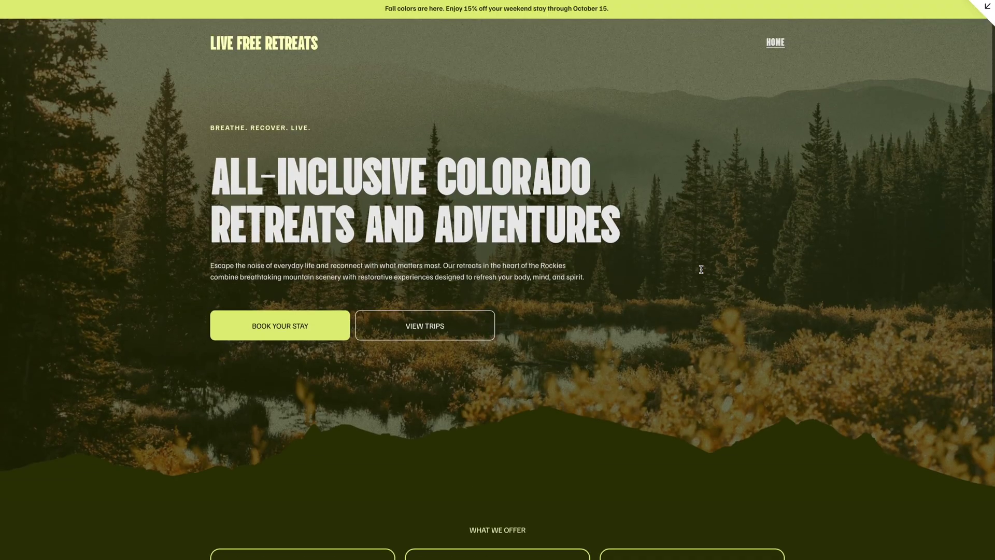